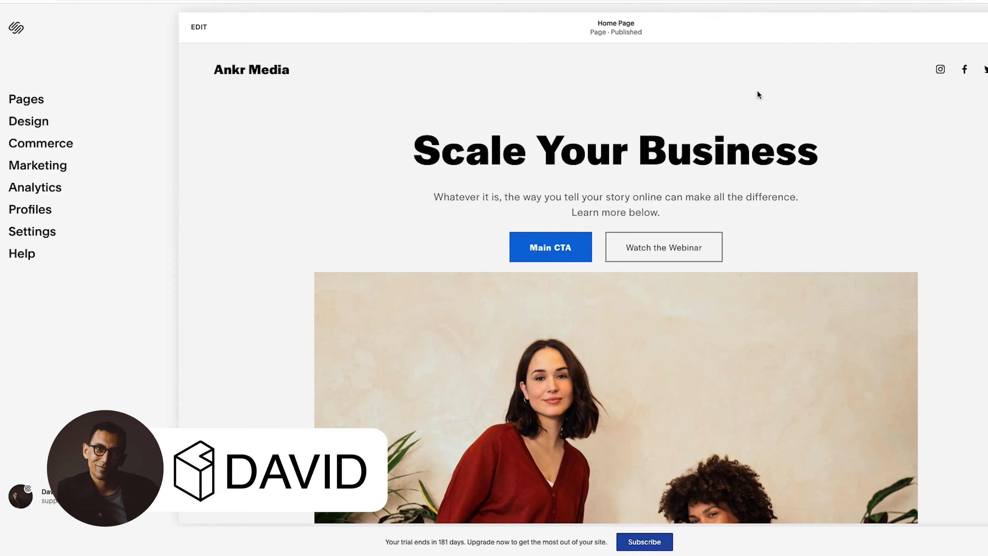
Add a link titled Articles pointing to /articles to the main navigation.
{"action": "scroll", "coordinate": [770, 127], "scroll_direction": "up", "scroll_amount": 3}
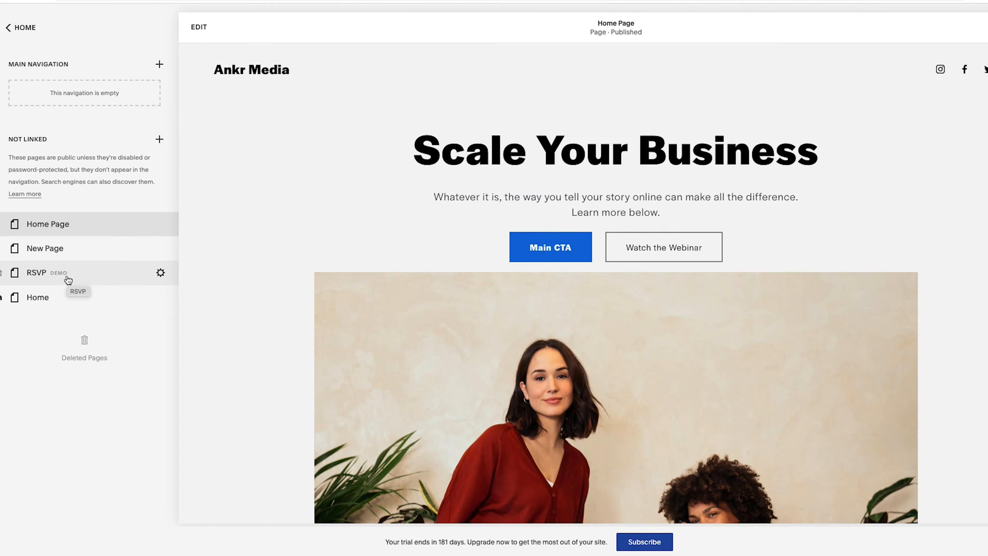
{"action": "left_click", "coordinate": [160, 65]}
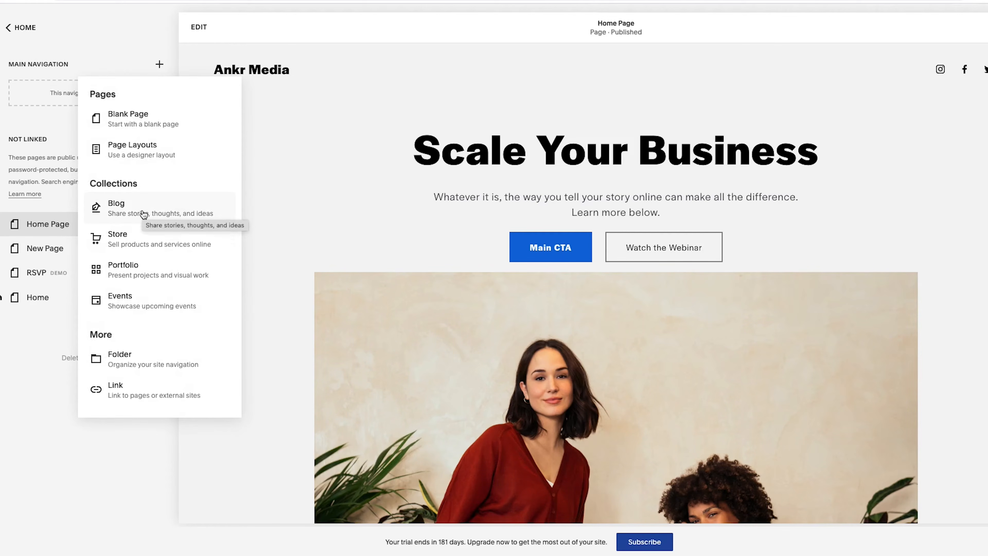
{"action": "left_click", "coordinate": [132, 394]}
{"action": "left_click", "coordinate": [470, 284]}
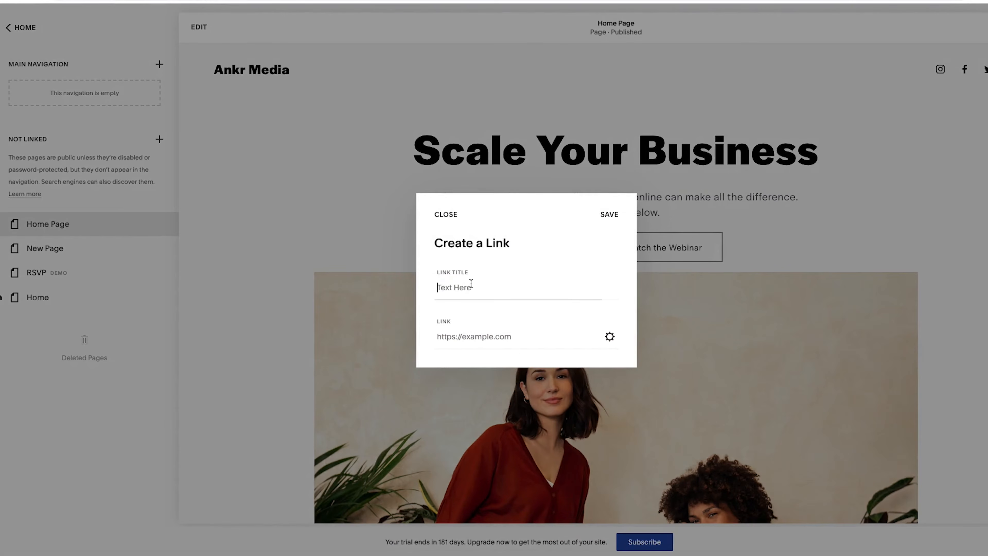
{"action": "type", "text": "B"}
{"action": "type", "text": "rtic"}
{"action": "type", "text": "les"}
{"action": "left_click", "coordinate": [482, 333]}
{"action": "type", "text": "/articles"}
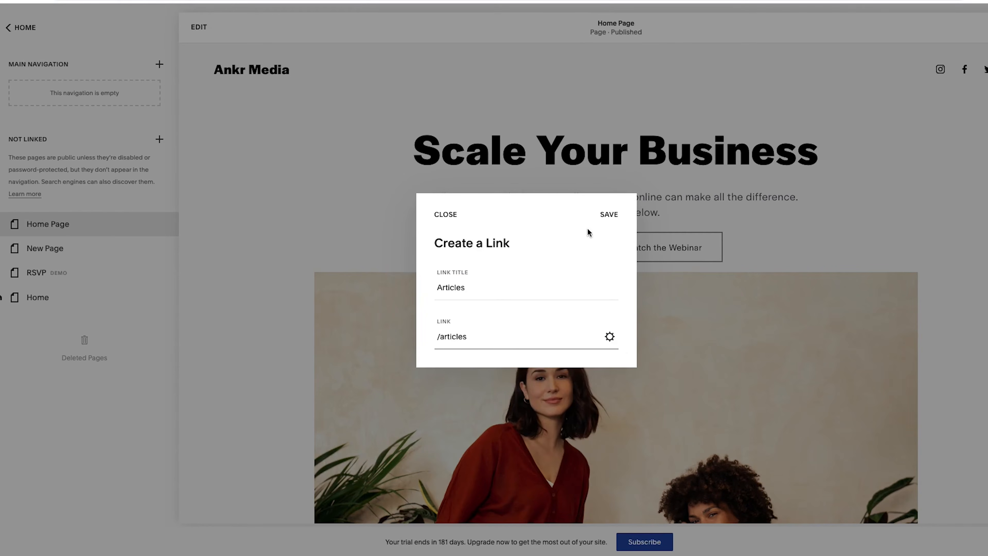
{"action": "left_click", "coordinate": [609, 214]}
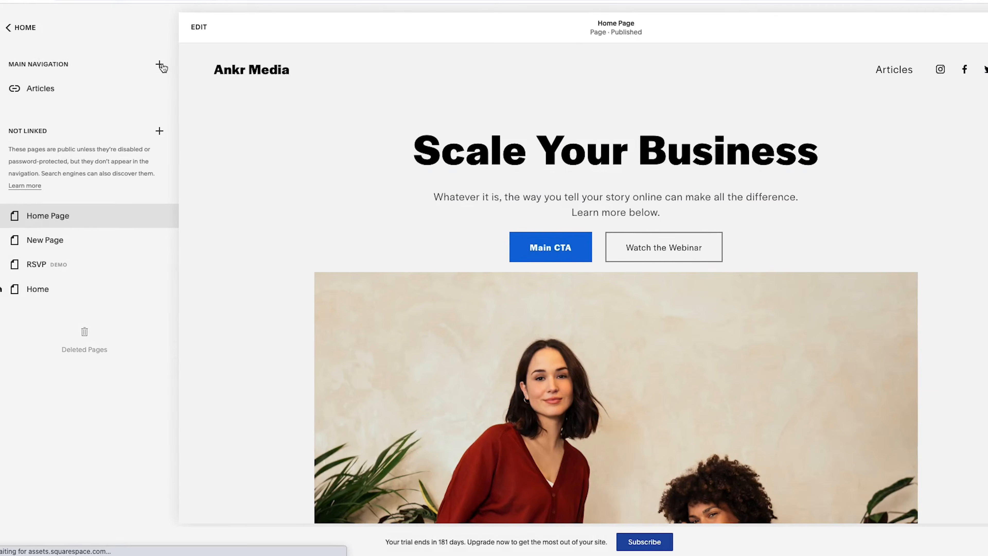
Add an About link and a folder named Services to the main navigation.
{"action": "left_click", "coordinate": [159, 65]}
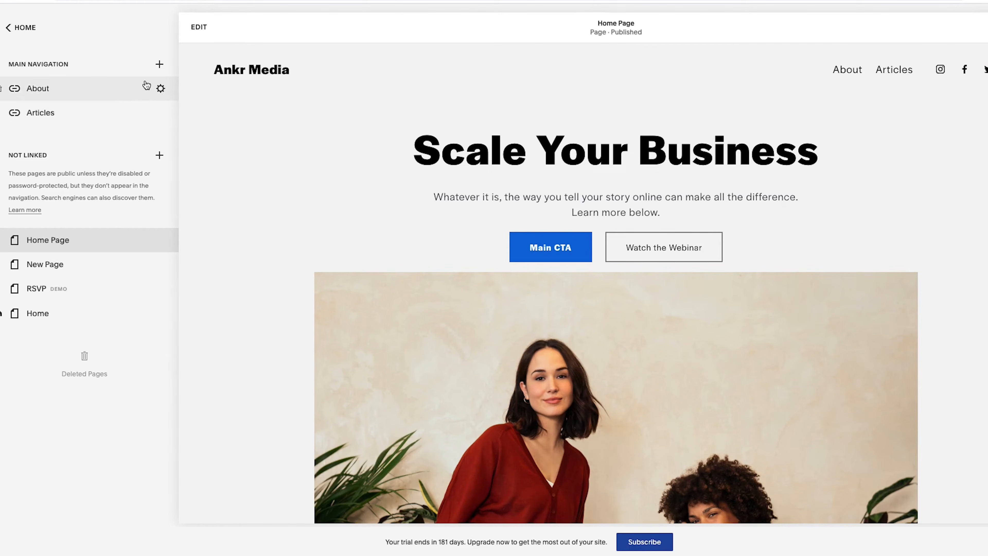
{"action": "left_click", "coordinate": [160, 66]}
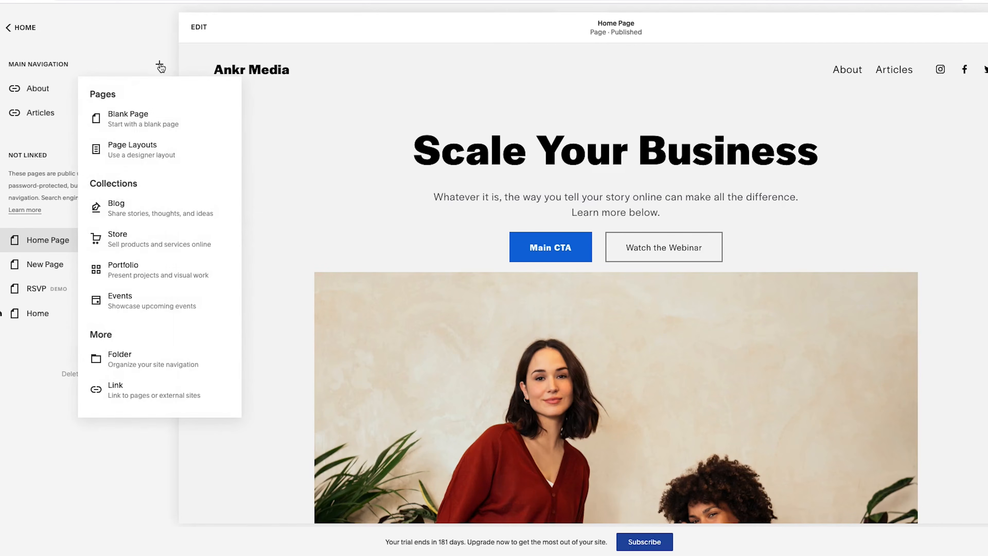
{"action": "left_click", "coordinate": [159, 366]}
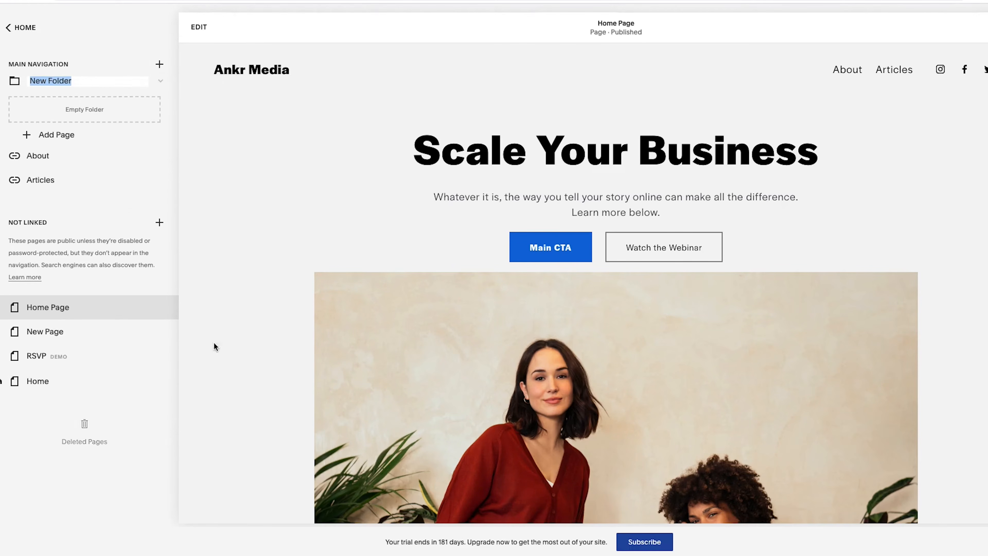
{"action": "type", "text": "Services"}
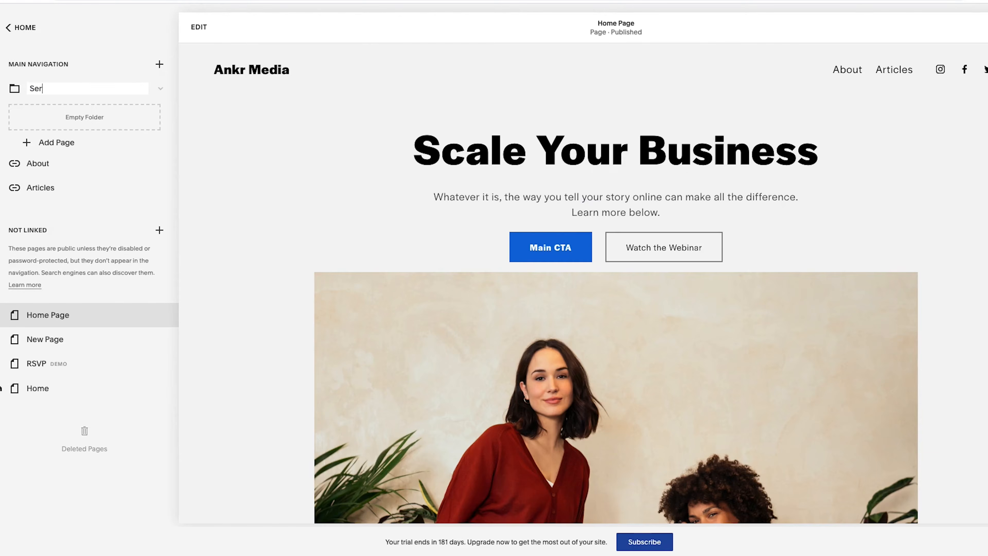
{"action": "key", "text": "Return"}
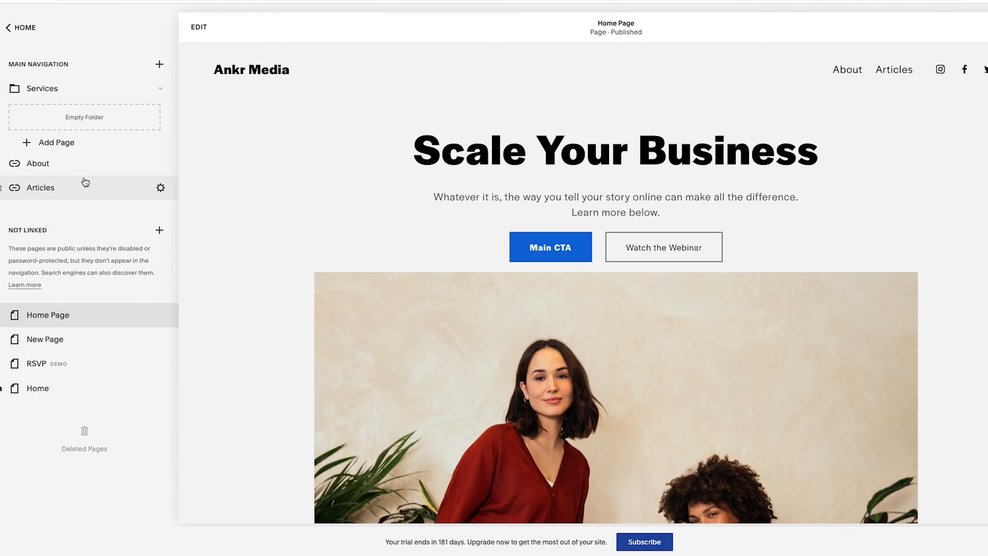
Fill the Services folder with the links Auditing (/auditing), Growth Guide and Scale (/scale).
{"action": "left_click", "coordinate": [59, 142]}
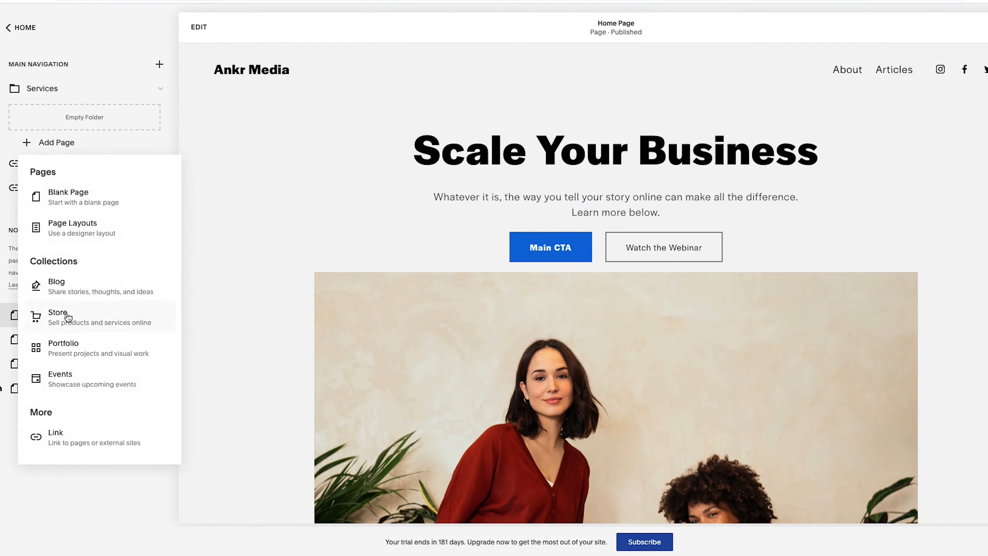
{"action": "left_click", "coordinate": [80, 438]}
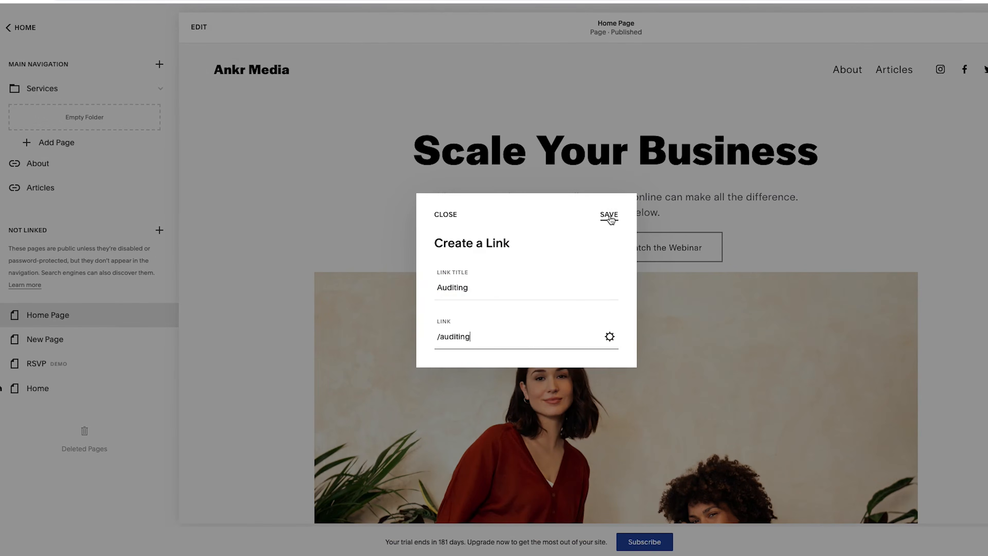
{"action": "left_click", "coordinate": [608, 214]}
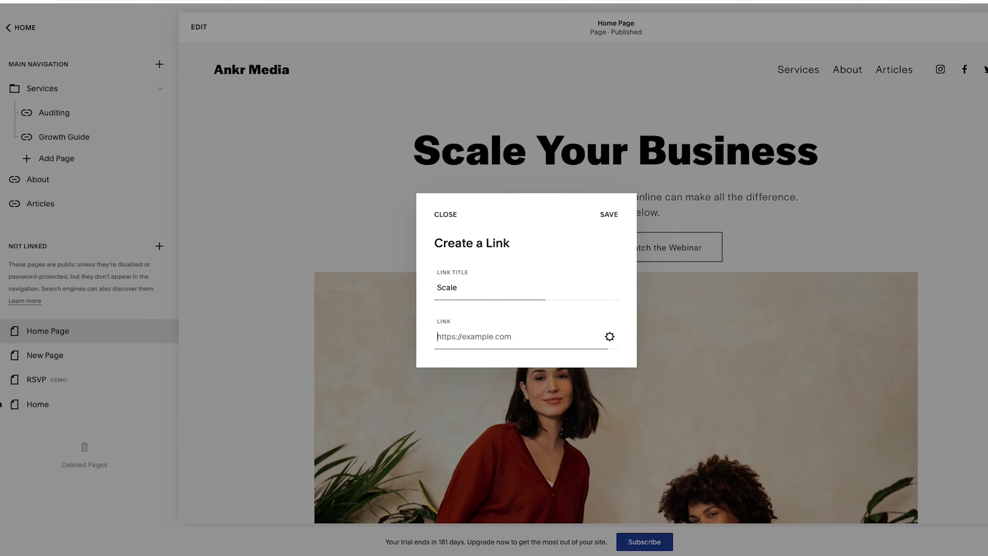
{"action": "type", "text": "/scale"}
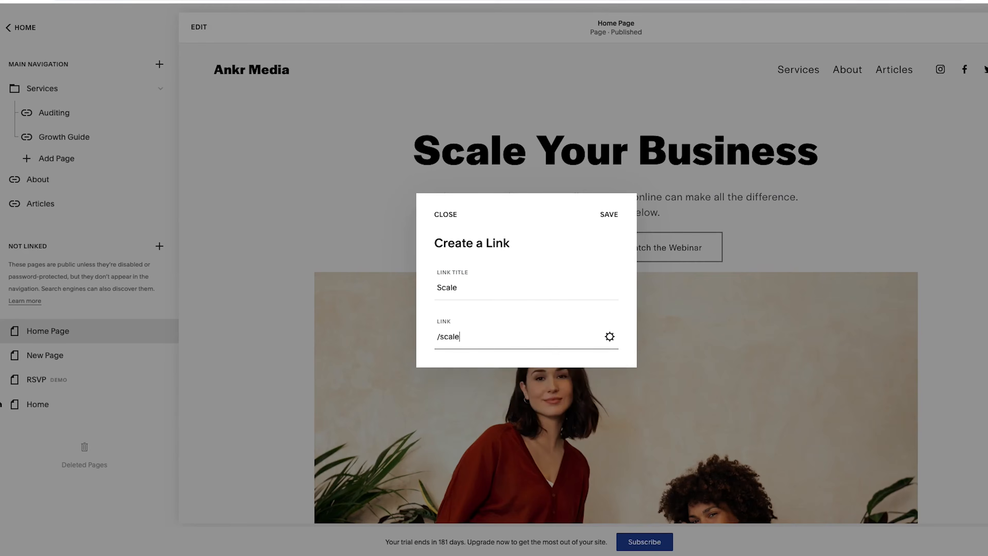
{"action": "left_click", "coordinate": [609, 214]}
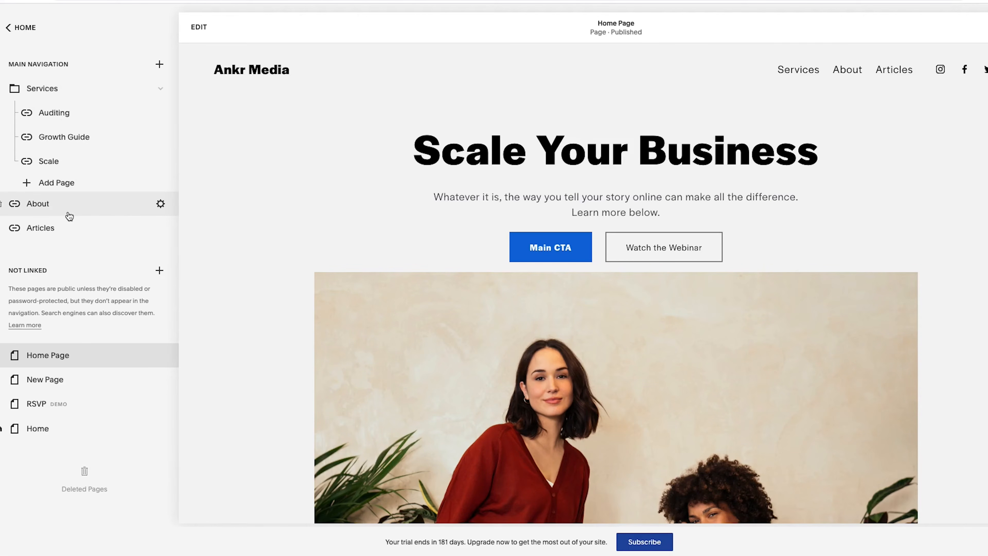
Move About below Articles in the main navigation and preview the Articles blog page through its header link.
{"action": "left_click_drag", "start_coordinate": [60, 210], "coordinate": [55, 229]}
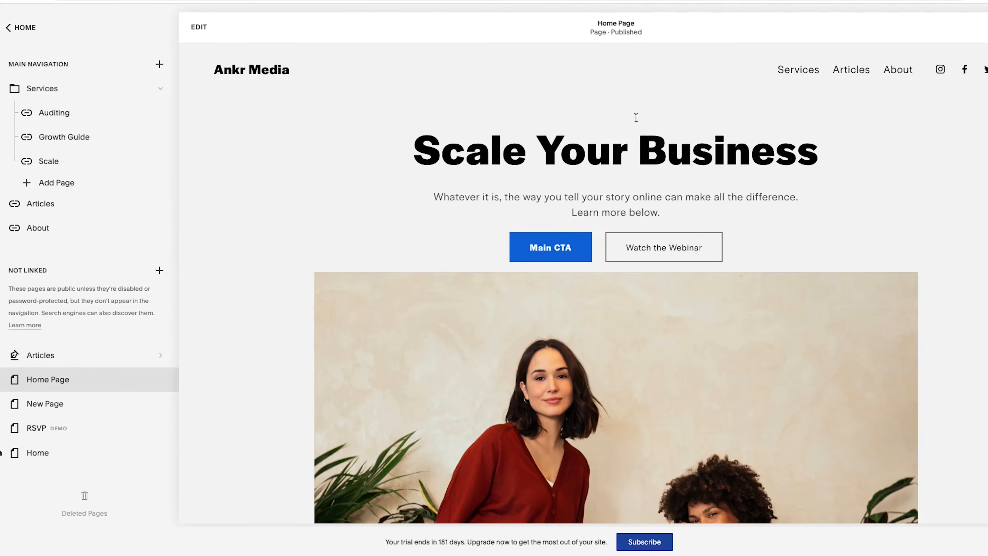
{"action": "left_click", "coordinate": [858, 70]}
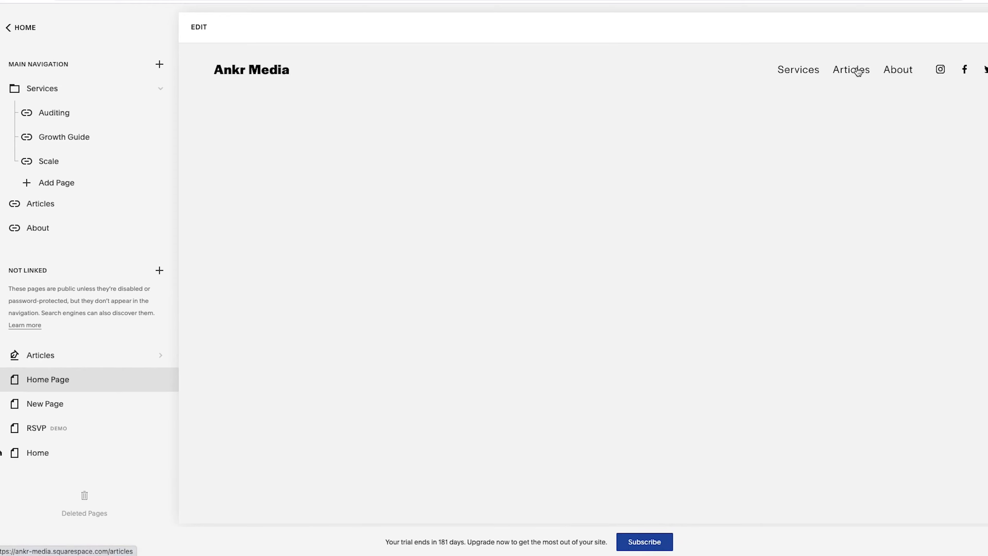
{"action": "scroll", "coordinate": [401, 340], "scroll_direction": "down", "scroll_amount": 15}
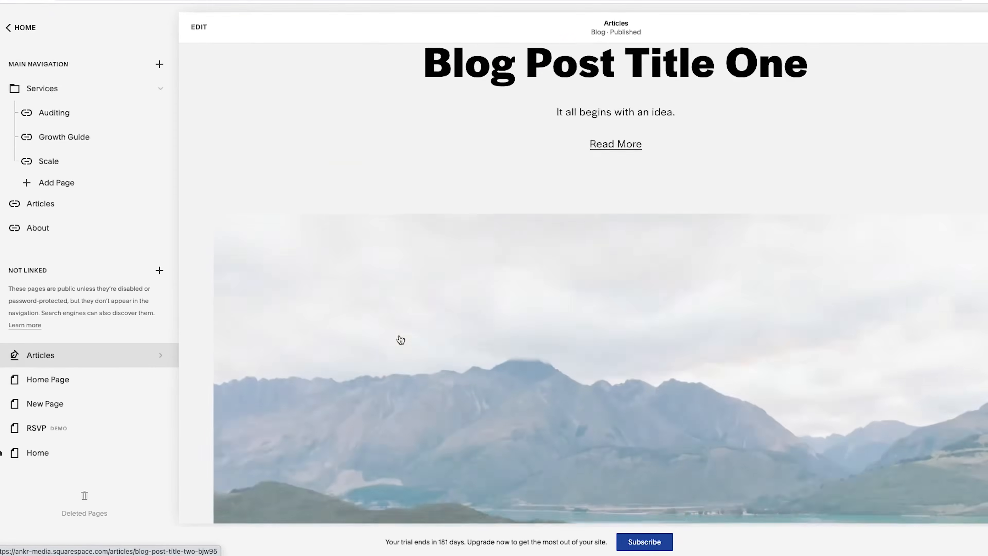
{"action": "scroll", "coordinate": [401, 340], "scroll_direction": "up", "scroll_amount": 15}
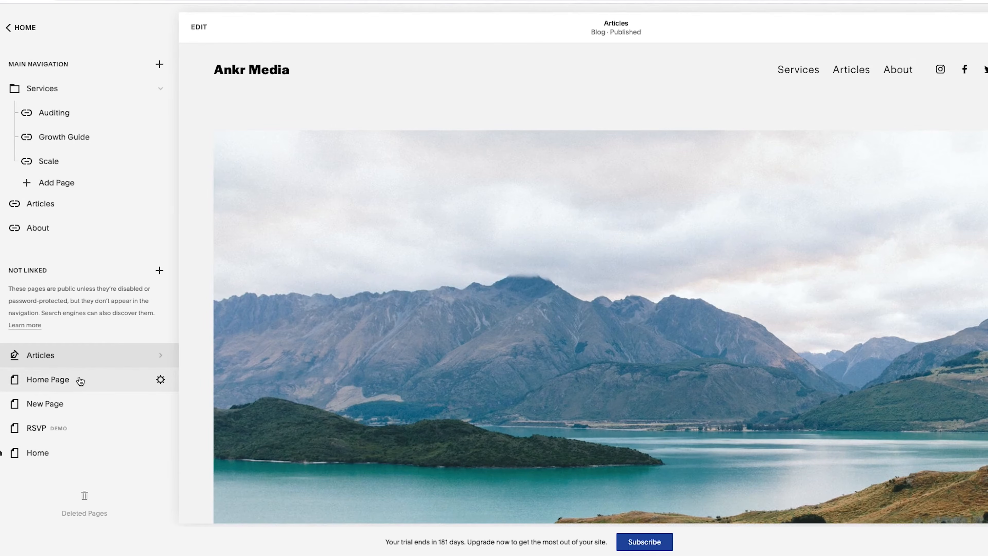
Open the Home Page in edit mode and start editing the site header.
{"action": "left_click", "coordinate": [78, 383]}
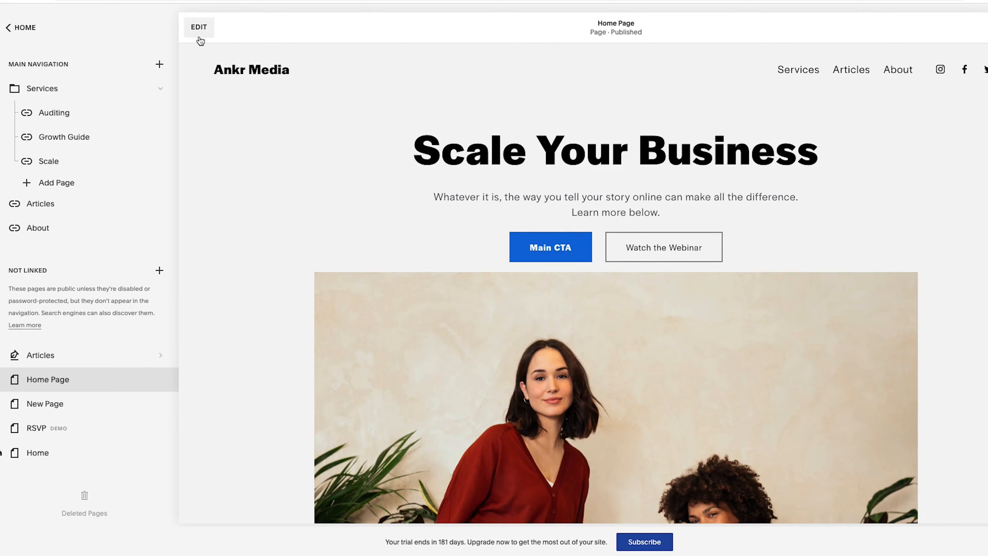
{"action": "left_click", "coordinate": [24, 27]}
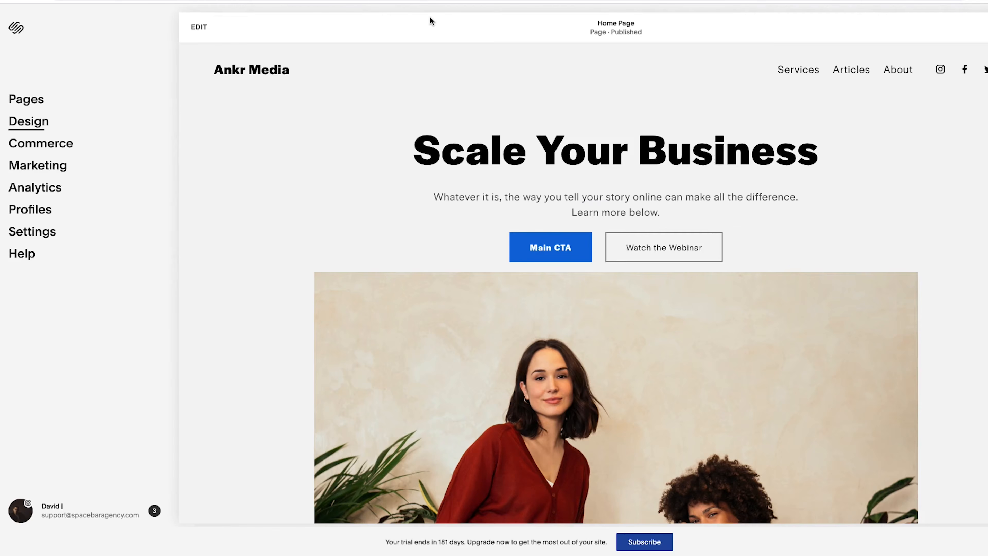
{"action": "left_click", "coordinate": [200, 28]}
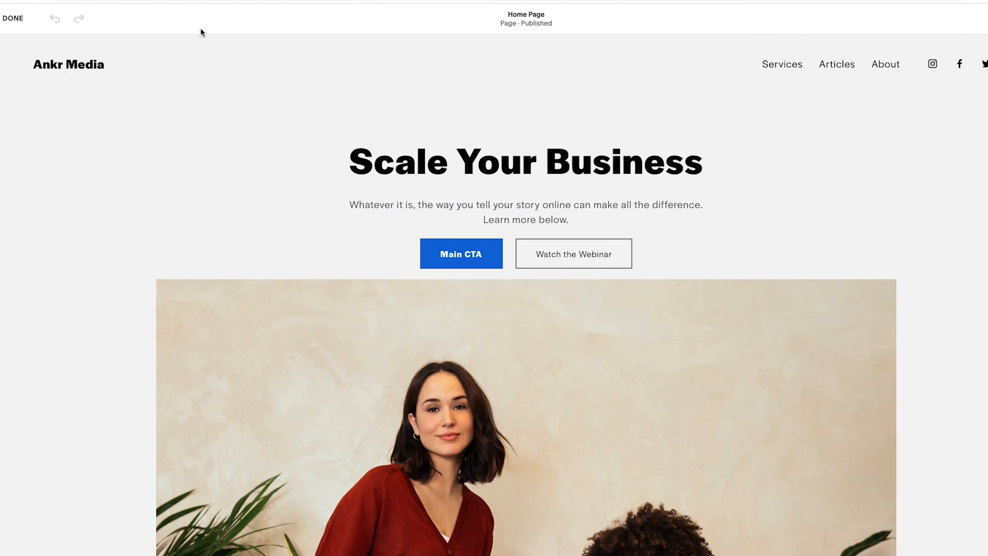
{"action": "mouse_move", "coordinate": [496, 92]}
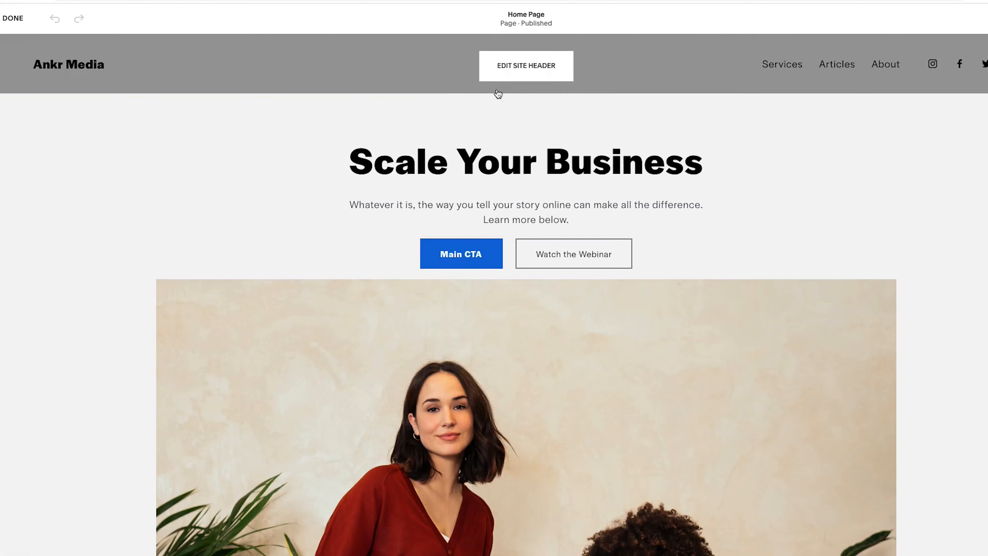
{"action": "left_click", "coordinate": [521, 72]}
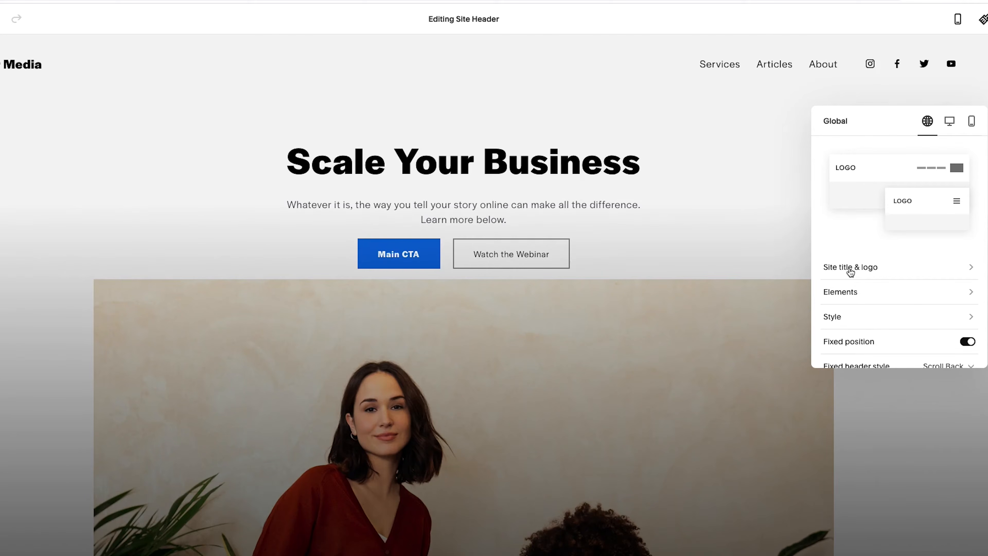
Review the header's site title and logo options, including the separate mobile logo.
{"action": "left_click", "coordinate": [850, 269]}
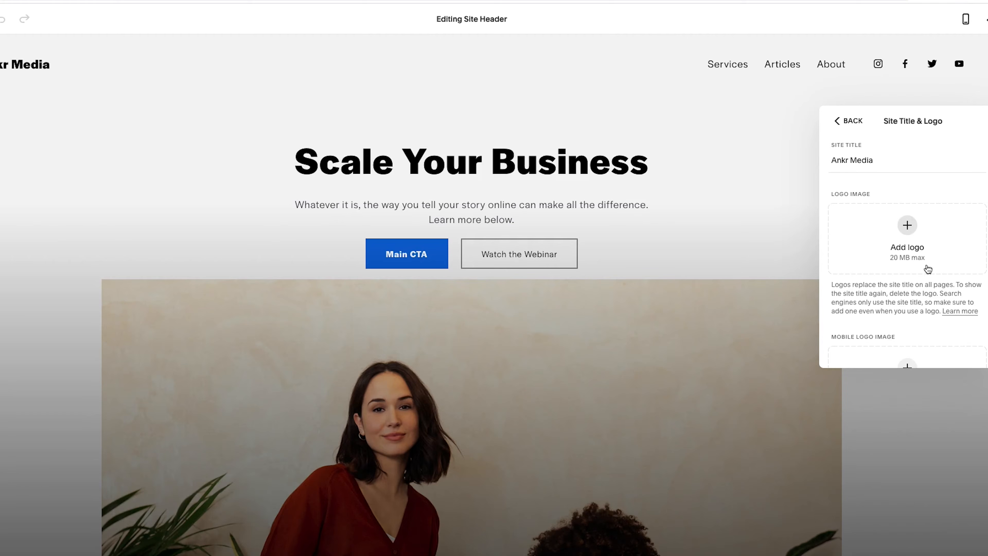
{"action": "scroll", "coordinate": [895, 268], "scroll_direction": "down", "scroll_amount": 2}
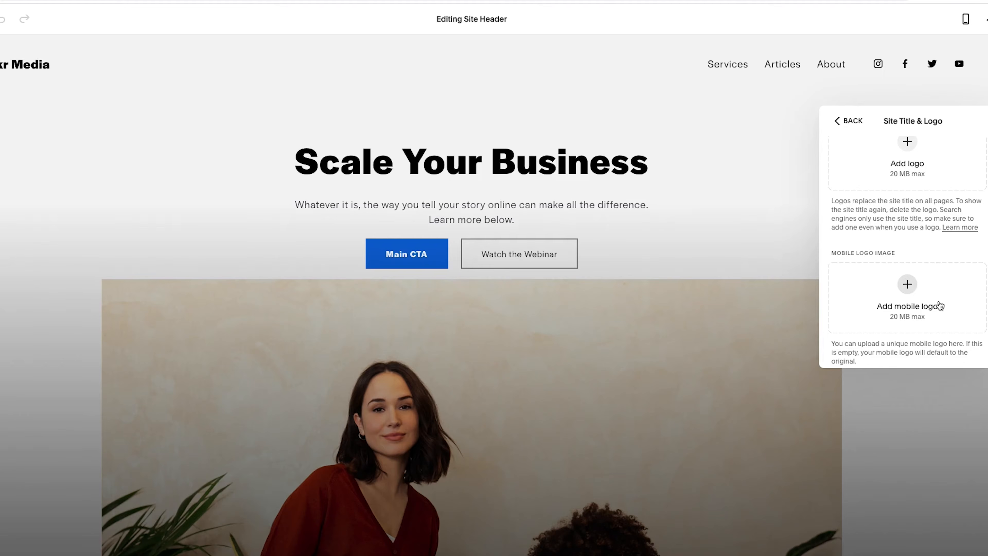
{"action": "left_click", "coordinate": [848, 121]}
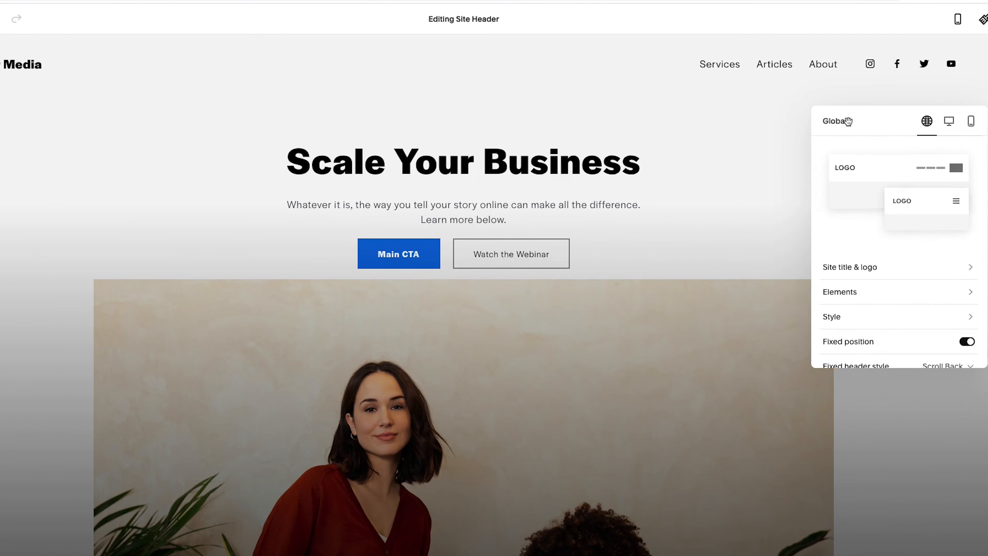
Enable the header button labelled Contact Us and link it to /contact.
{"action": "scroll", "coordinate": [857, 206], "scroll_direction": "down", "scroll_amount": 1}
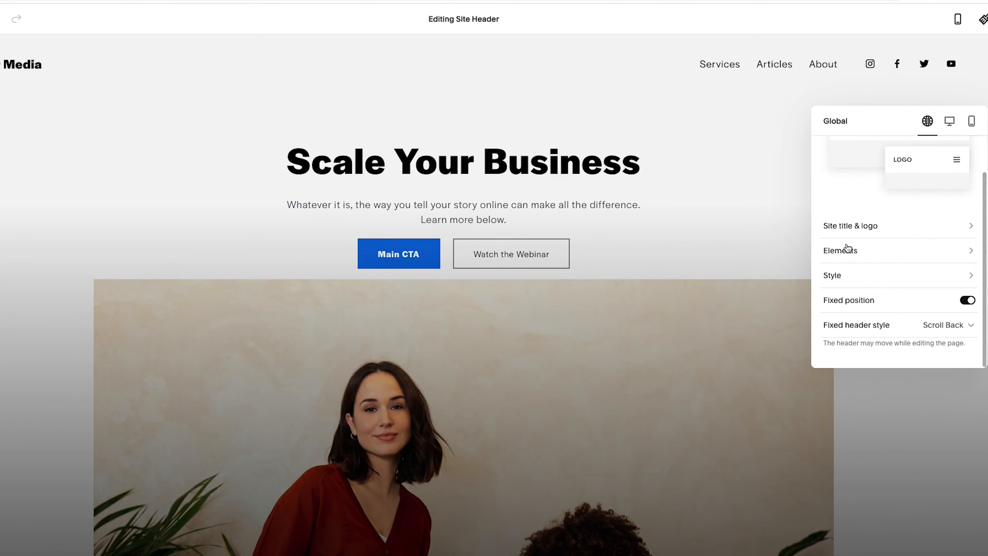
{"action": "left_click", "coordinate": [847, 248]}
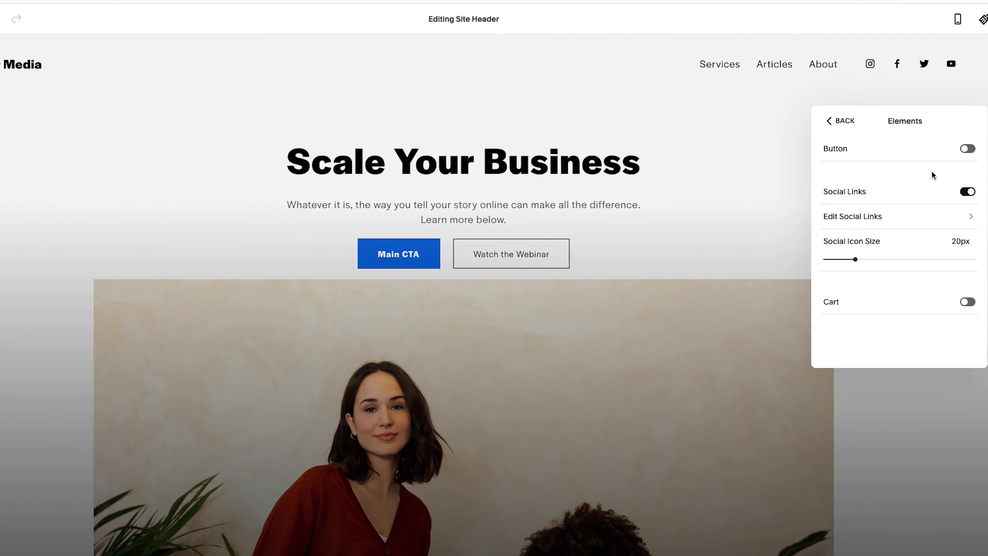
{"action": "left_click", "coordinate": [971, 149]}
{"action": "double_click", "coordinate": [892, 168]}
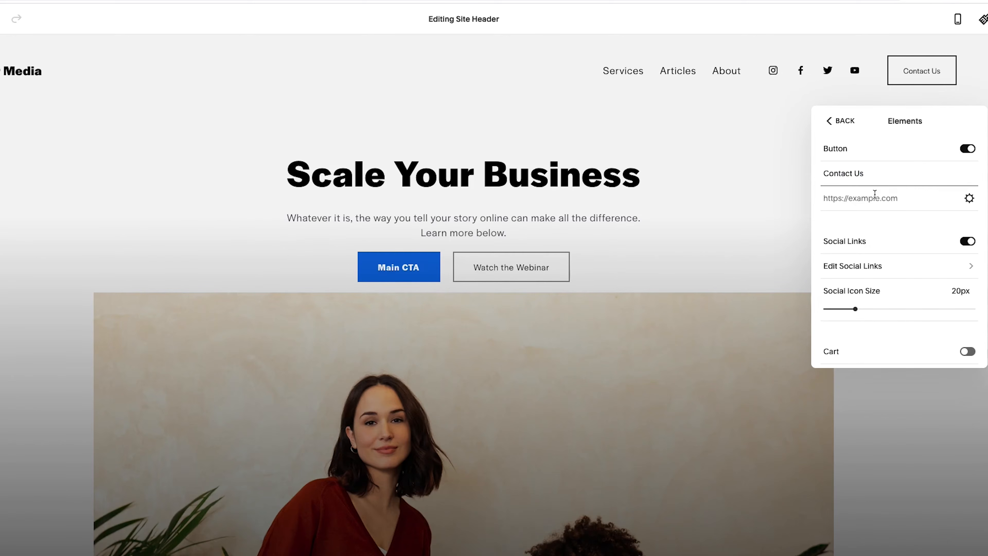
{"action": "left_click", "coordinate": [875, 194]}
{"action": "type", "text": "/contact"}
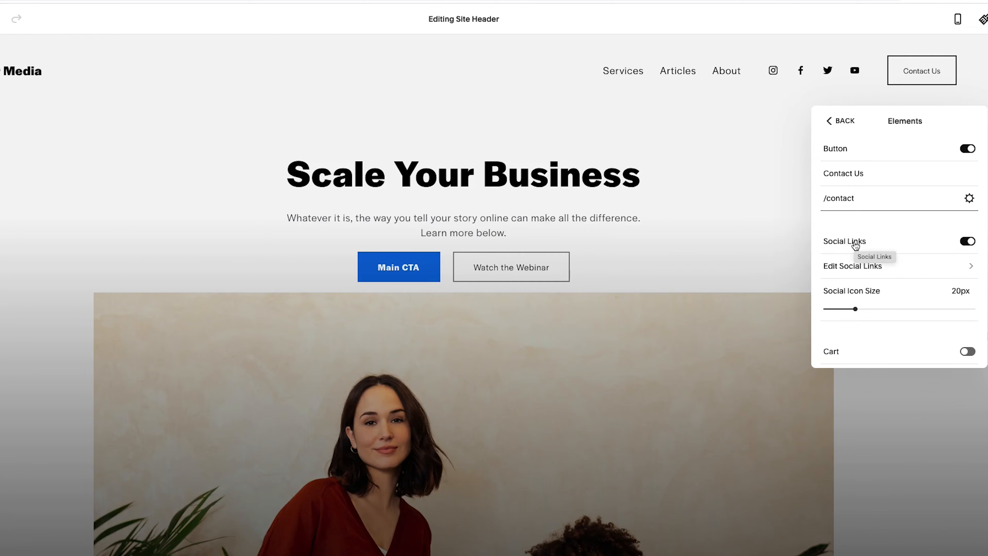
Set the social icon size to 18px and turn off the social links in the header.
{"action": "left_click_drag", "start_coordinate": [855, 308], "coordinate": [842, 309]}
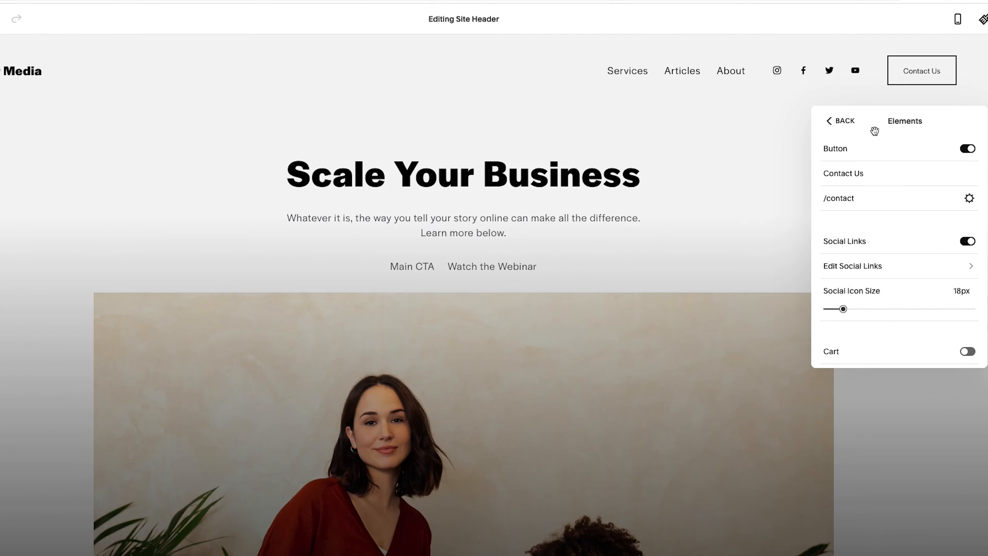
{"action": "left_click", "coordinate": [974, 244]}
{"action": "left_click", "coordinate": [975, 245]}
{"action": "left_click", "coordinate": [975, 245]}
{"action": "left_click", "coordinate": [975, 245]}
{"action": "left_click", "coordinate": [975, 245]}
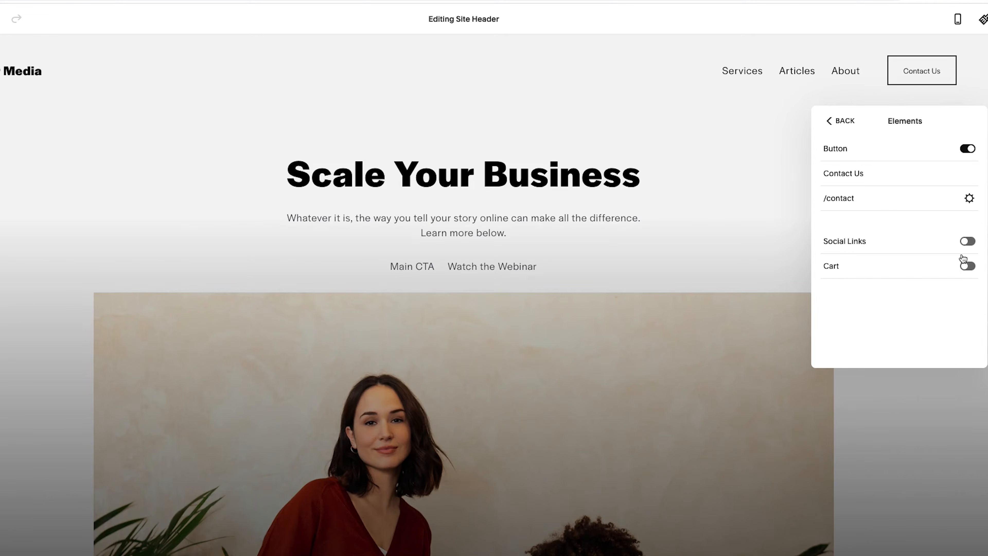
Examine the header's style options, Solid, Gradient, Theme and Dynamic, and keep the Dynamic style.
{"action": "left_click", "coordinate": [835, 122]}
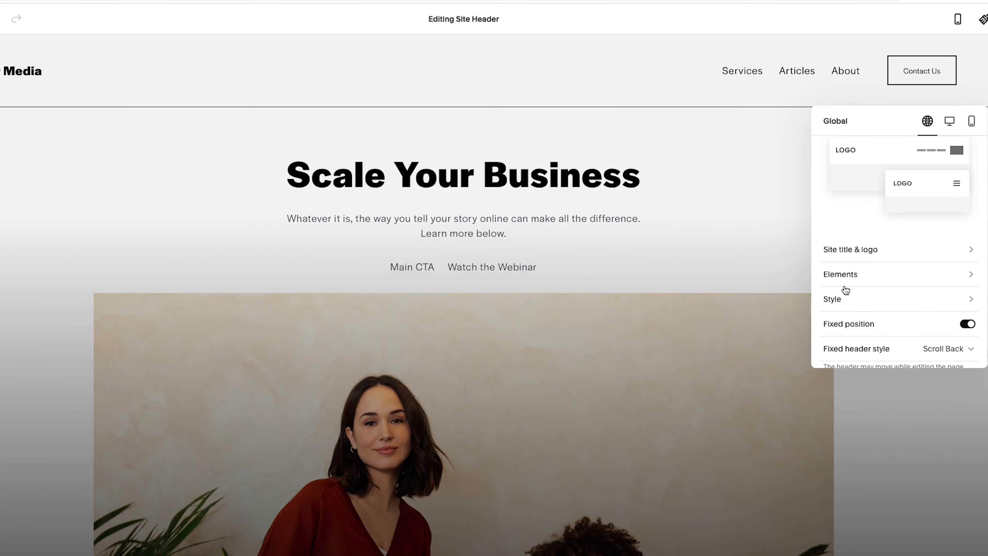
{"action": "left_click", "coordinate": [839, 300]}
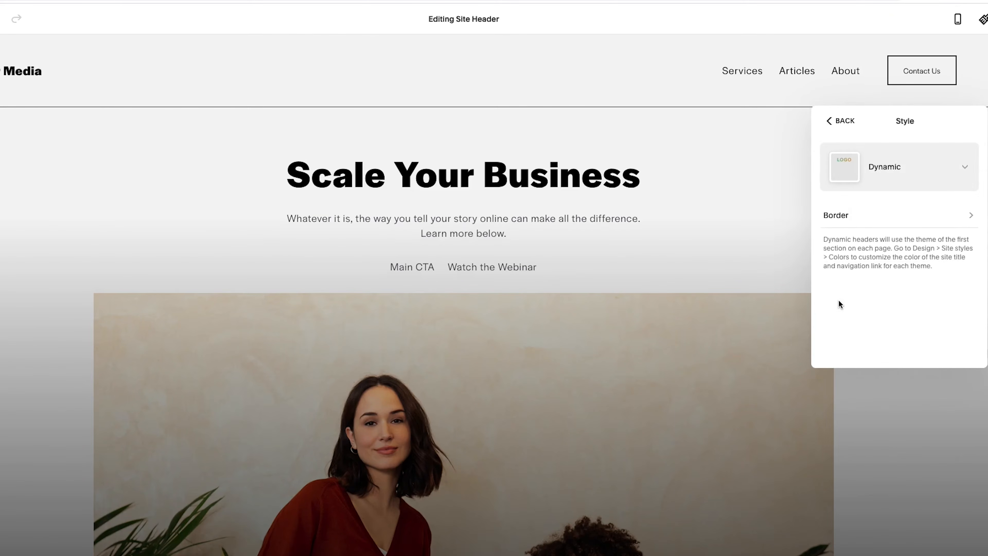
{"action": "left_click", "coordinate": [874, 160]}
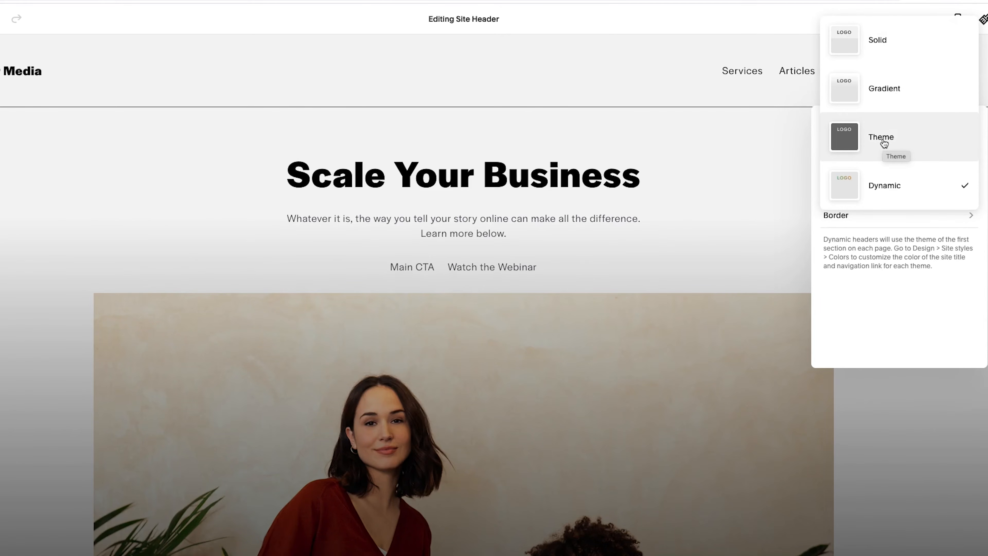
{"action": "left_click", "coordinate": [893, 264]}
Try the header border on the top and bottom edges, and on all sides with L thickness.
{"action": "left_click", "coordinate": [853, 219]}
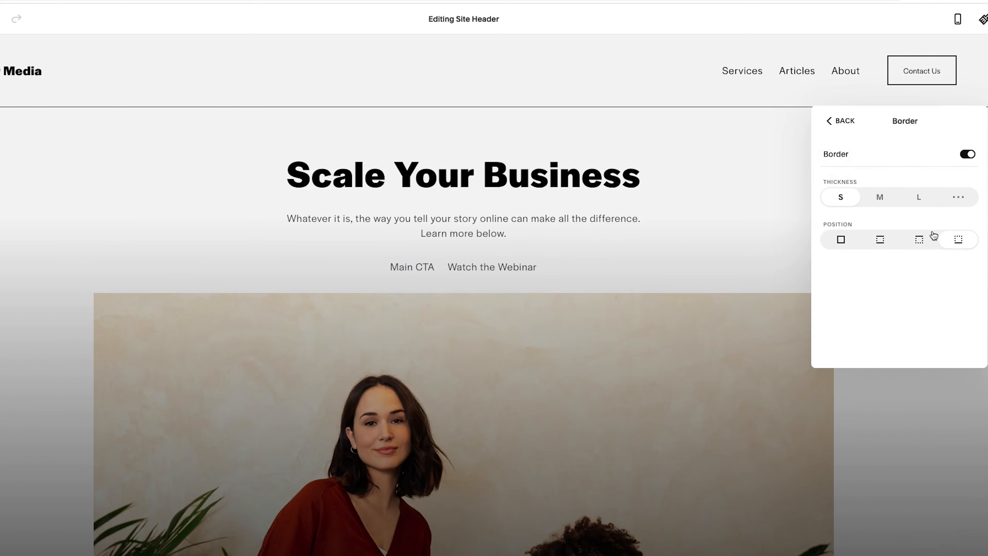
{"action": "left_click", "coordinate": [881, 240]}
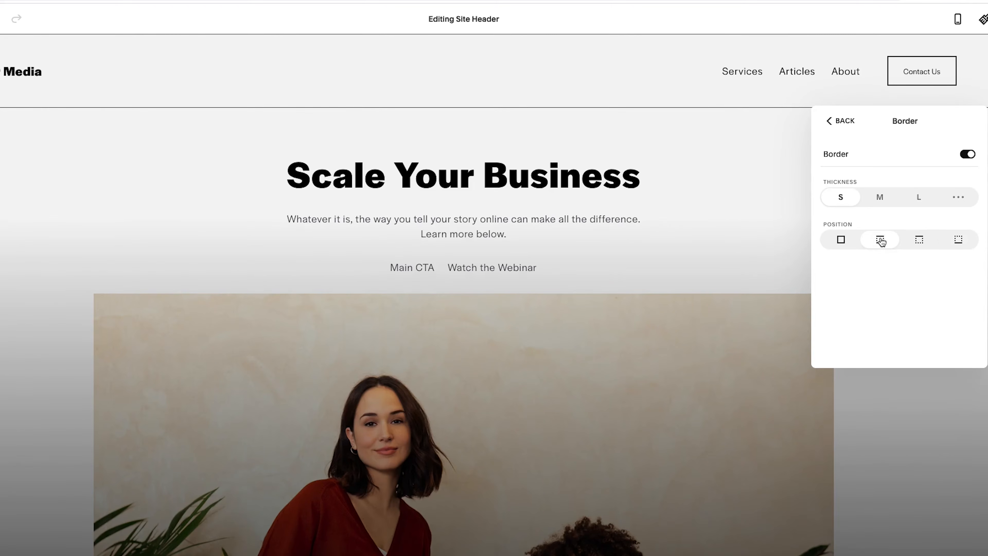
{"action": "left_click", "coordinate": [841, 242]}
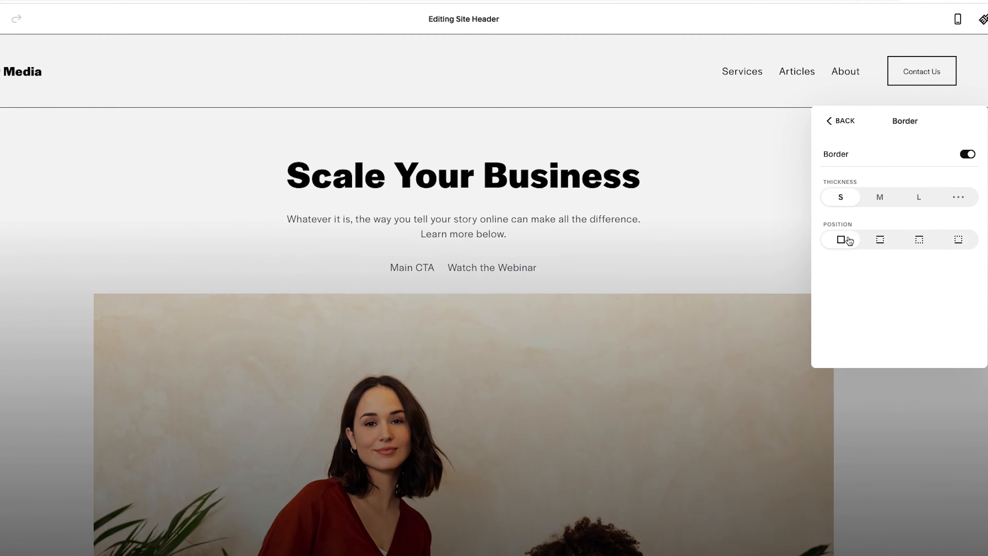
{"action": "left_click", "coordinate": [922, 202]}
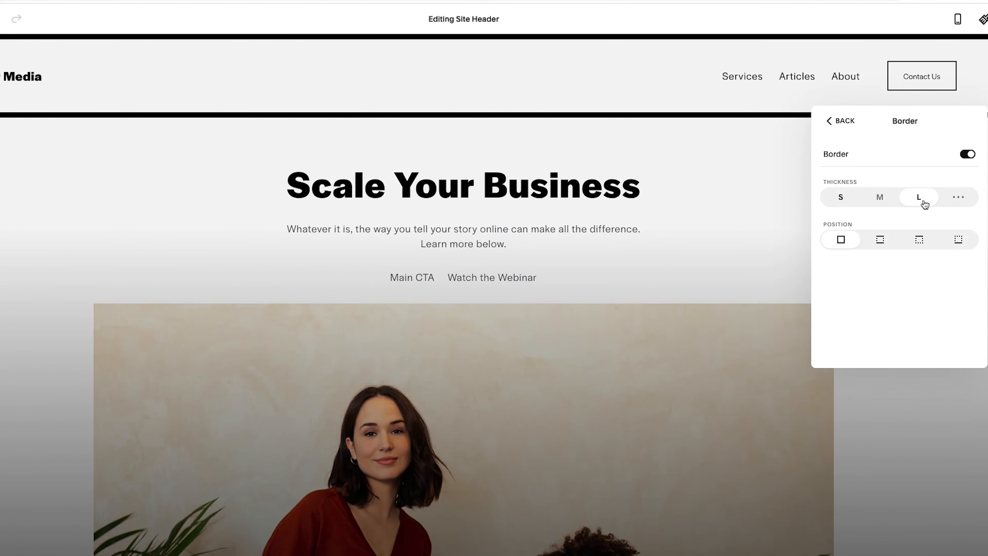
Set the header border to the bottom edge only with a thickness of 1px.
{"action": "left_click", "coordinate": [957, 242]}
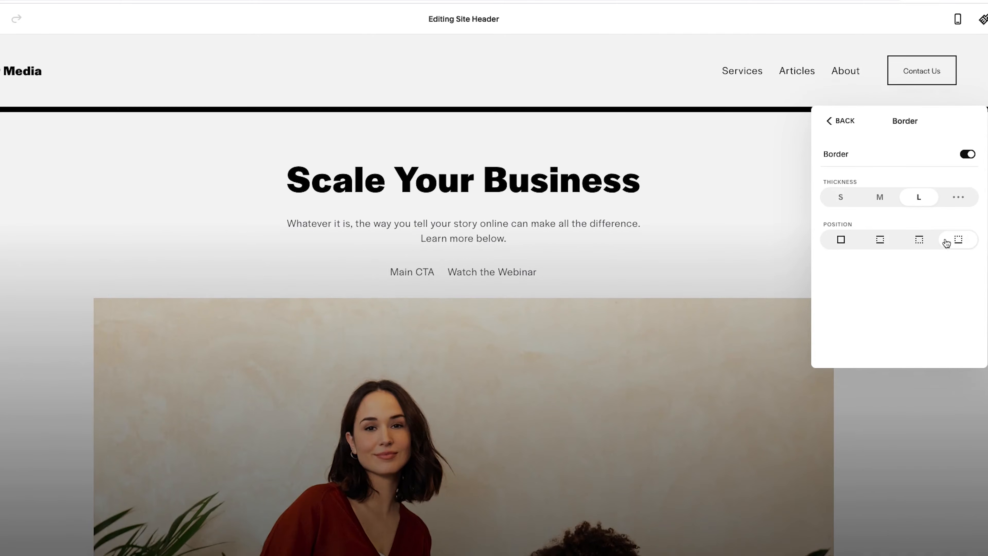
{"action": "left_click", "coordinate": [841, 198]}
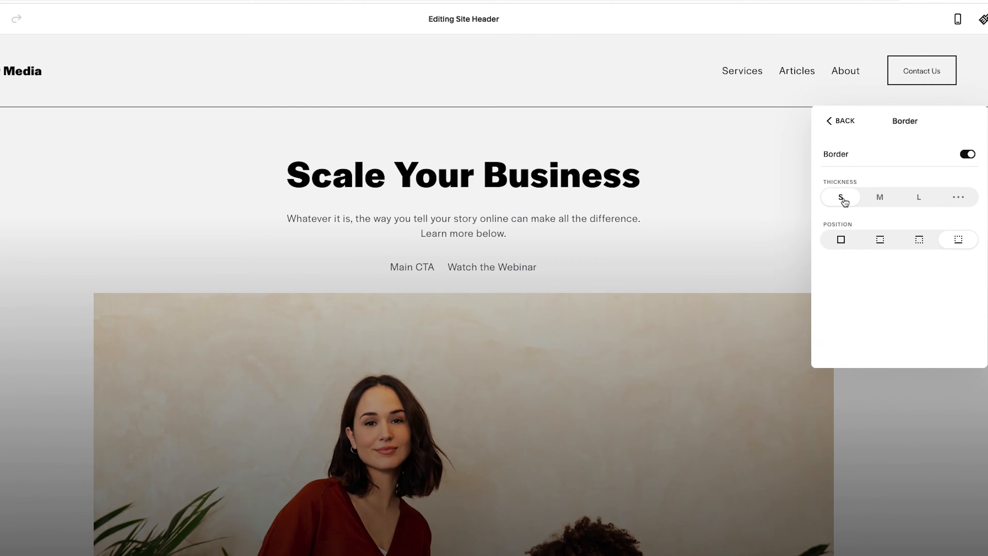
{"action": "left_click", "coordinate": [960, 199]}
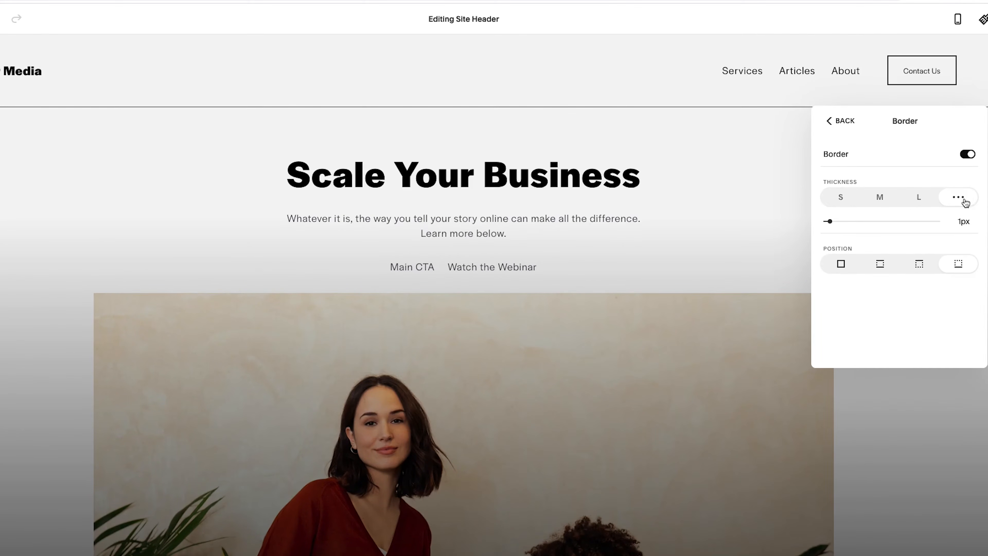
{"action": "left_click", "coordinate": [844, 119]}
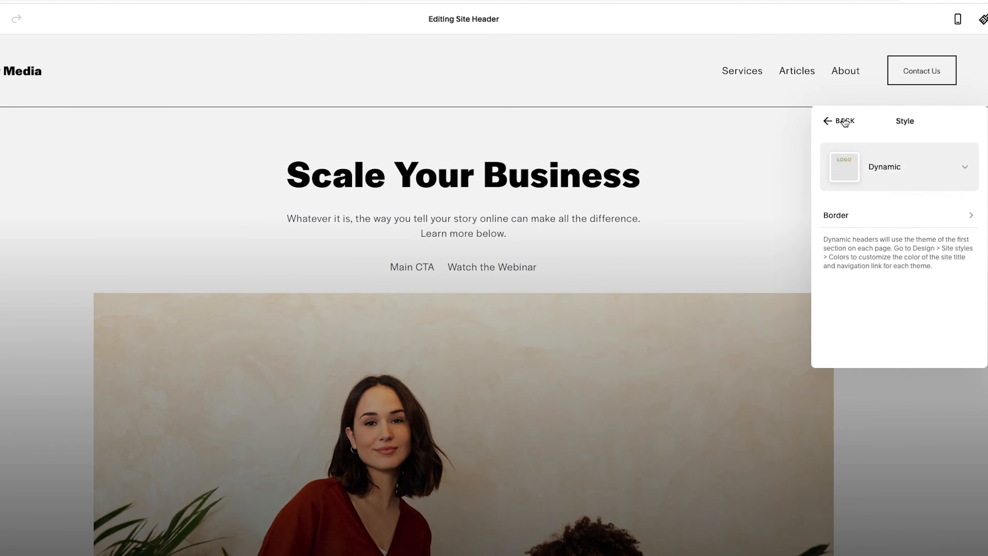
{"action": "left_click", "coordinate": [844, 120]}
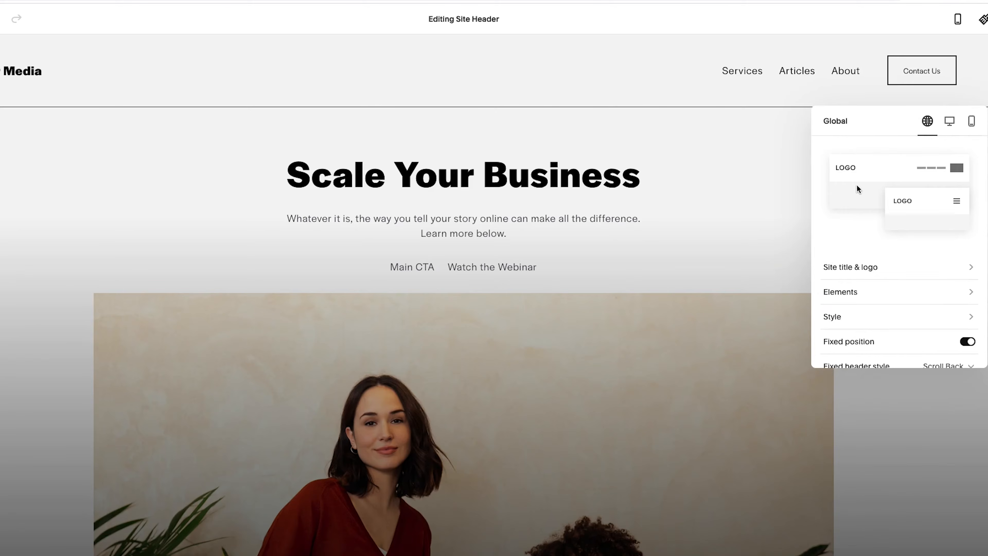
Try the alternative desktop header layouts, ending with the centered logo above the navigation links.
{"action": "scroll", "coordinate": [871, 226], "scroll_direction": "down", "scroll_amount": 1}
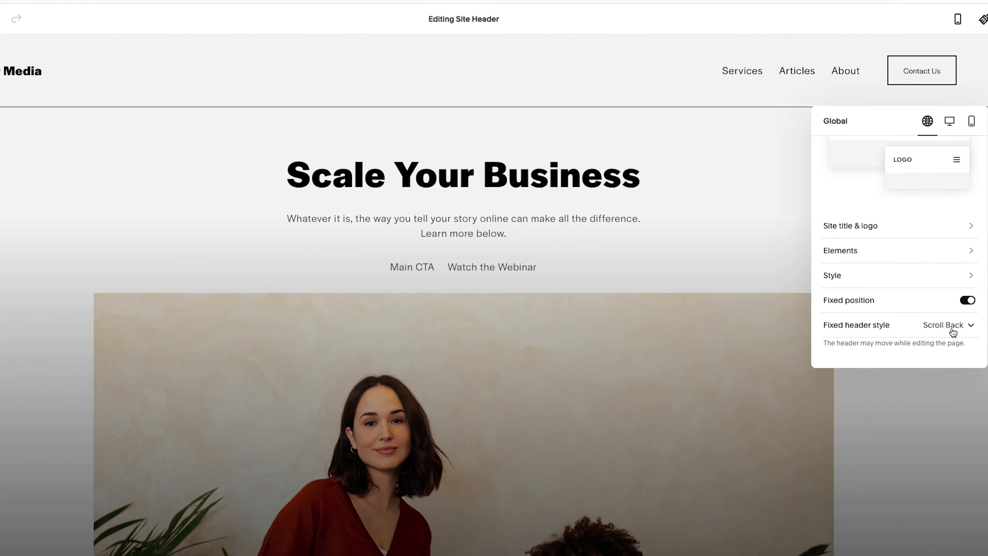
{"action": "left_click", "coordinate": [949, 121]}
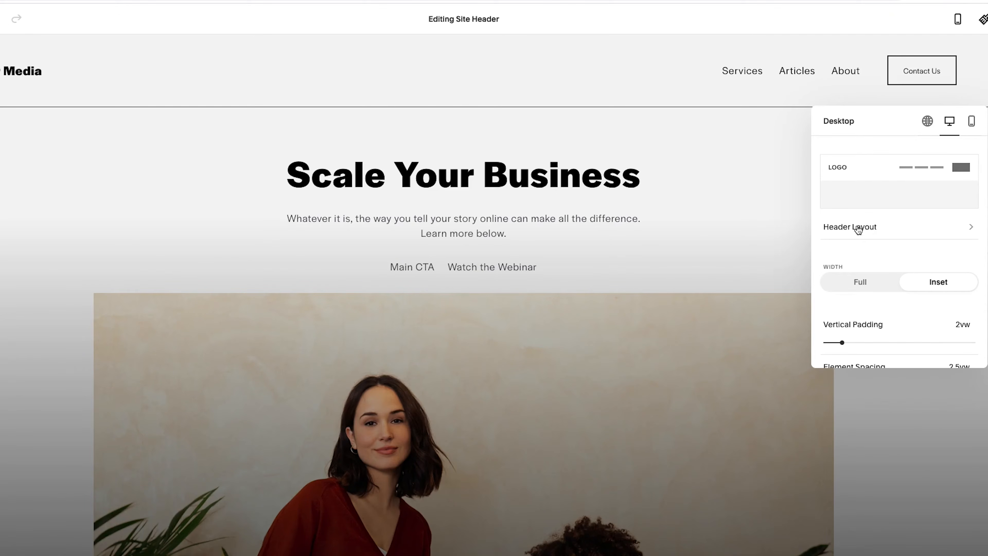
{"action": "left_click", "coordinate": [858, 229]}
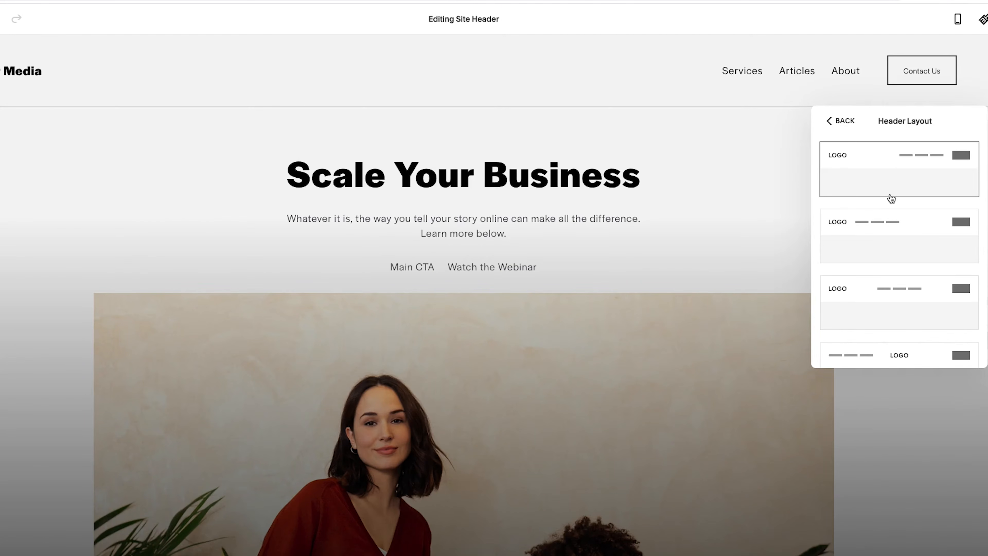
{"action": "left_click", "coordinate": [900, 231]}
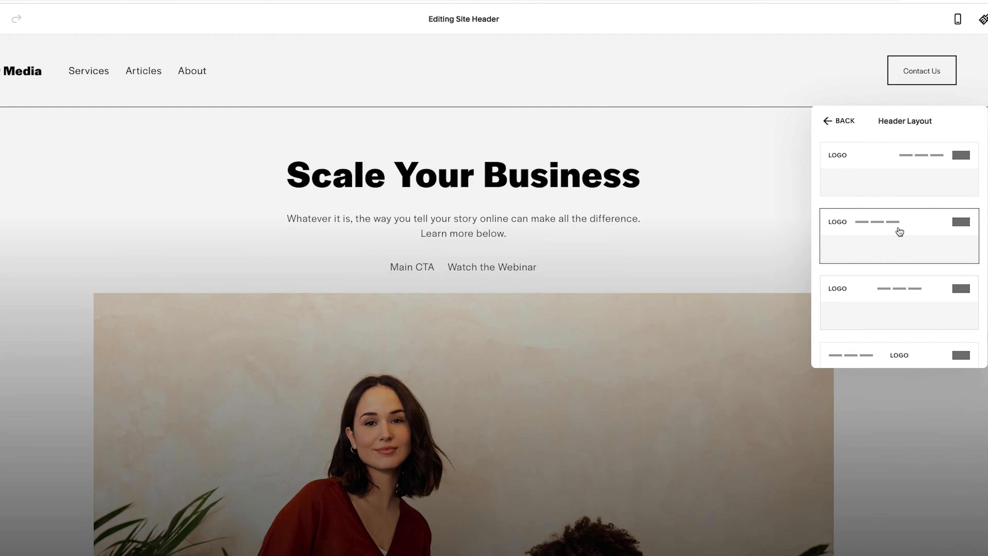
{"action": "scroll", "coordinate": [902, 247], "scroll_direction": "down", "scroll_amount": 1}
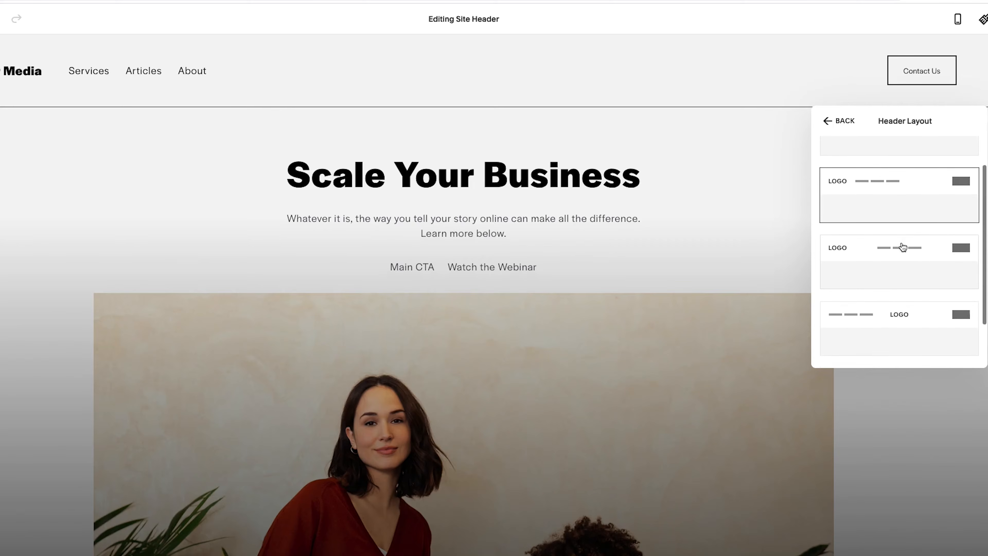
{"action": "left_click", "coordinate": [880, 276]}
{"action": "scroll", "coordinate": [880, 277], "scroll_direction": "down", "scroll_amount": 1}
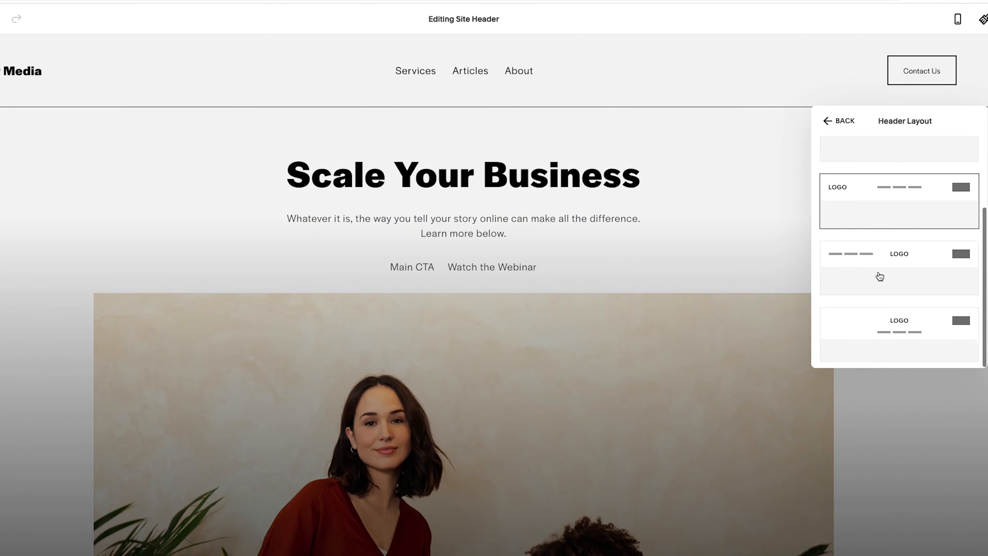
{"action": "left_click", "coordinate": [899, 280]}
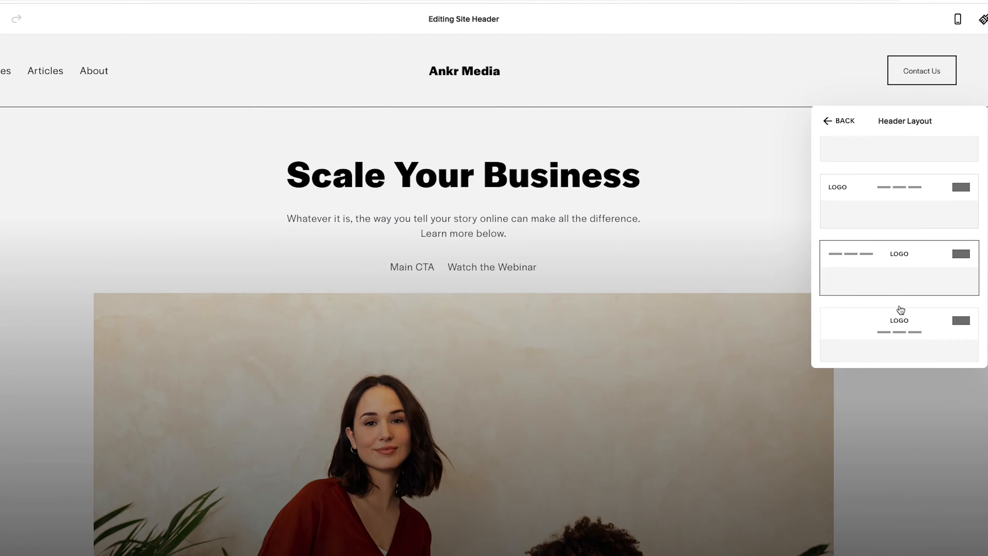
{"action": "left_click", "coordinate": [897, 338]}
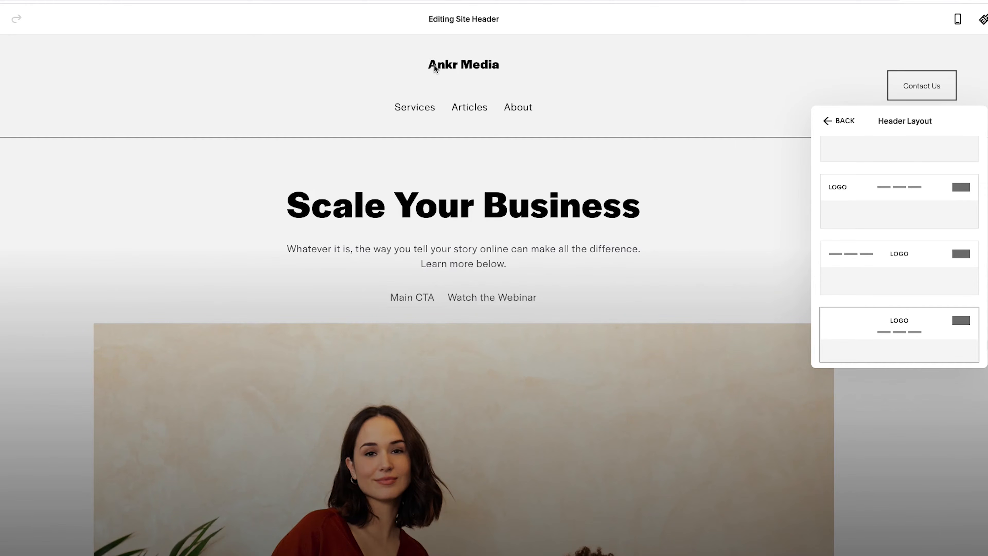
Set the desktop header layout to the logo on the left with the navigation links beside the button on the right.
{"action": "left_click", "coordinate": [873, 275]}
{"action": "scroll", "coordinate": [924, 275], "scroll_direction": "up", "scroll_amount": 1}
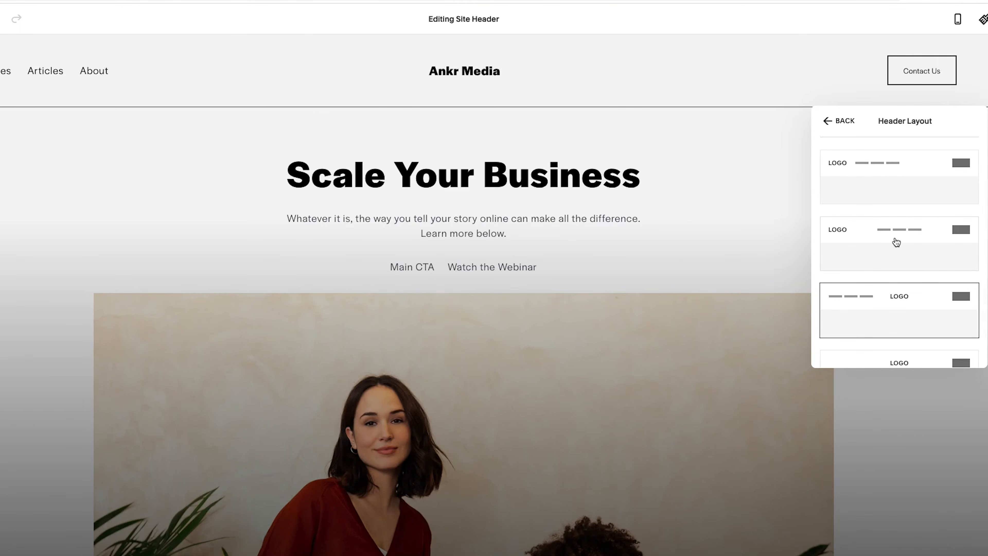
{"action": "left_click", "coordinate": [896, 242]}
{"action": "scroll", "coordinate": [896, 242], "scroll_direction": "up", "scroll_amount": 2}
{"action": "left_click", "coordinate": [893, 220]}
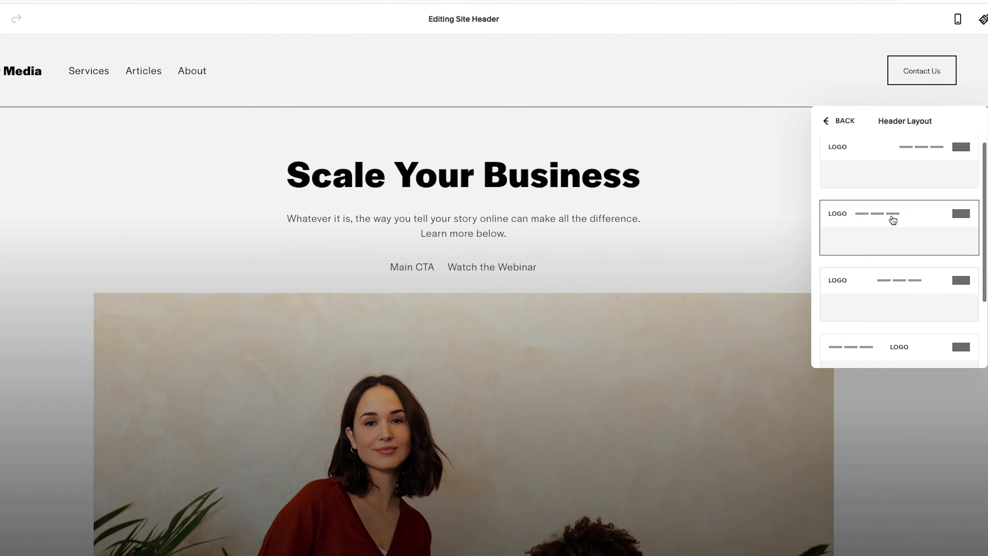
{"action": "left_click", "coordinate": [896, 171]}
{"action": "scroll", "coordinate": [896, 170], "scroll_direction": "up", "scroll_amount": 1}
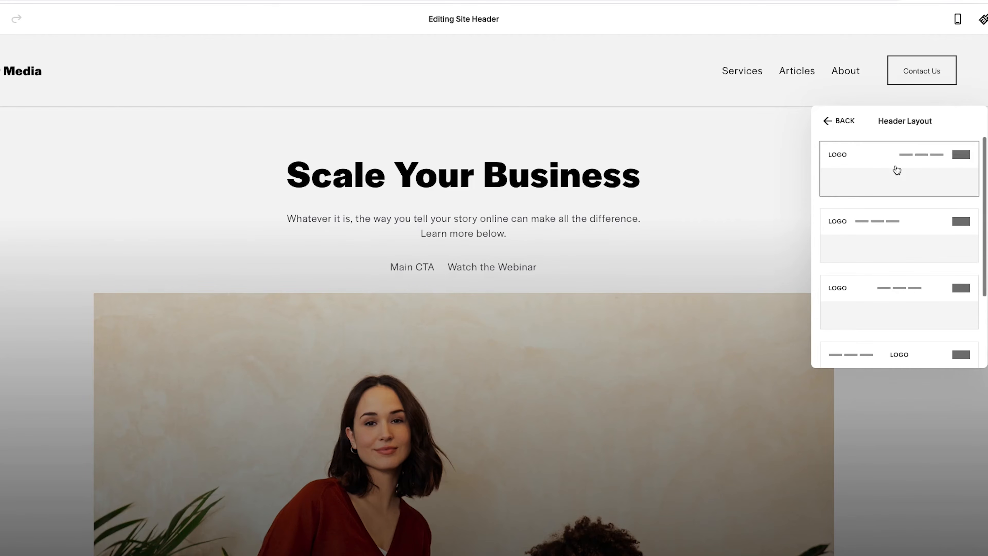
{"action": "left_click", "coordinate": [847, 121]}
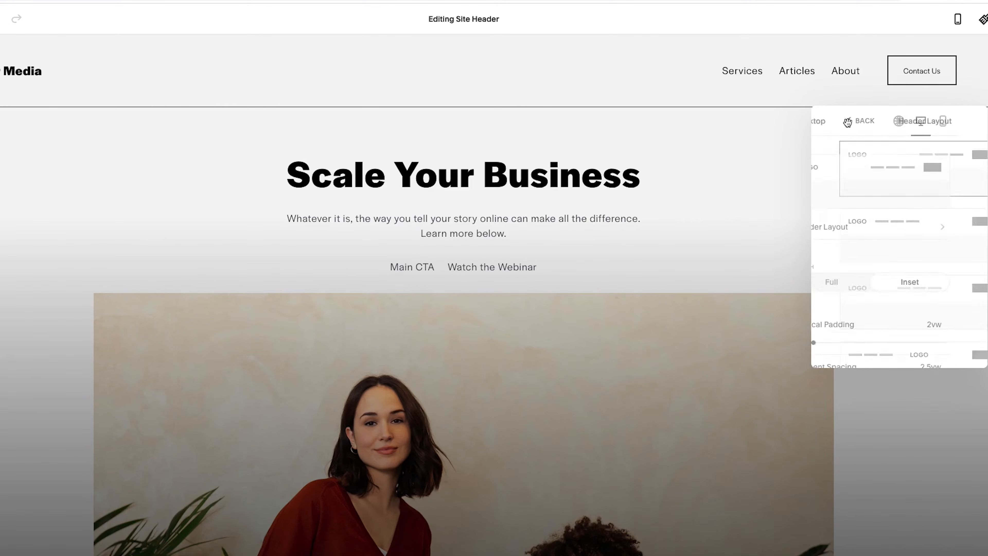
Set the desktop header's vertical padding to 1.5vw and its link spacing to 1vw.
{"action": "scroll", "coordinate": [857, 255], "scroll_direction": "down", "scroll_amount": 2}
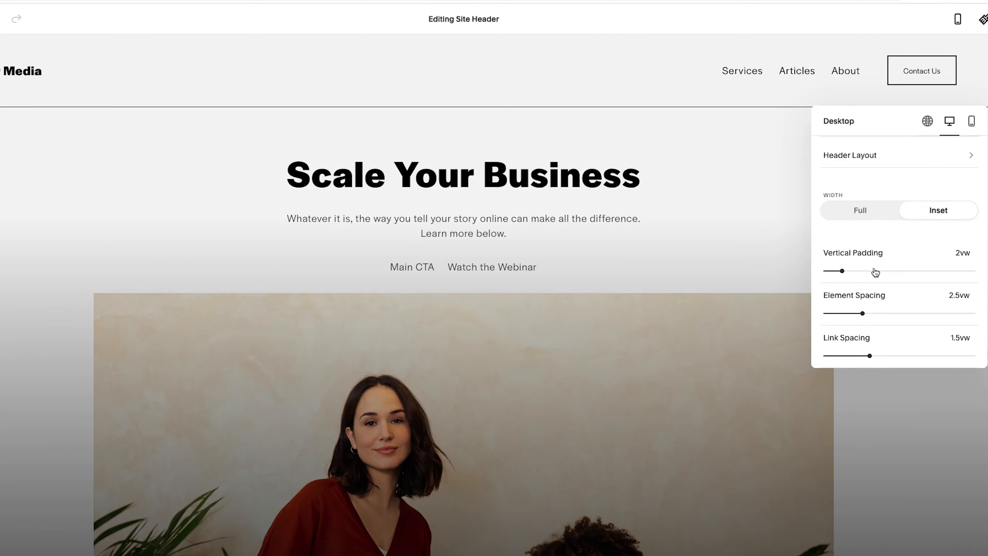
{"action": "mouse_move", "coordinate": [842, 270]}
{"action": "left_mouse_down"}
{"action": "mouse_move", "coordinate": [860, 270]}
{"action": "mouse_move", "coordinate": [833, 270]}
{"action": "left_mouse_up"}
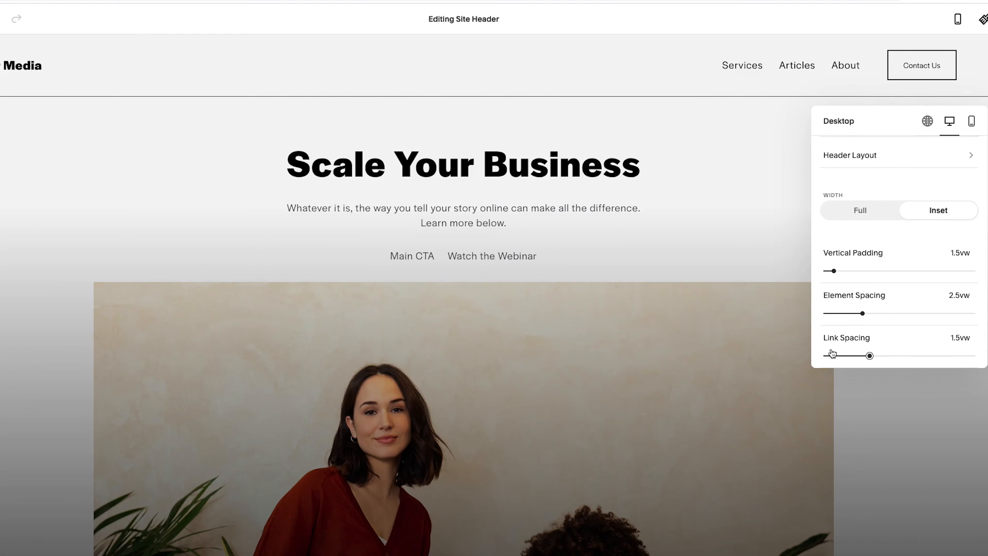
{"action": "left_click", "coordinate": [852, 355]}
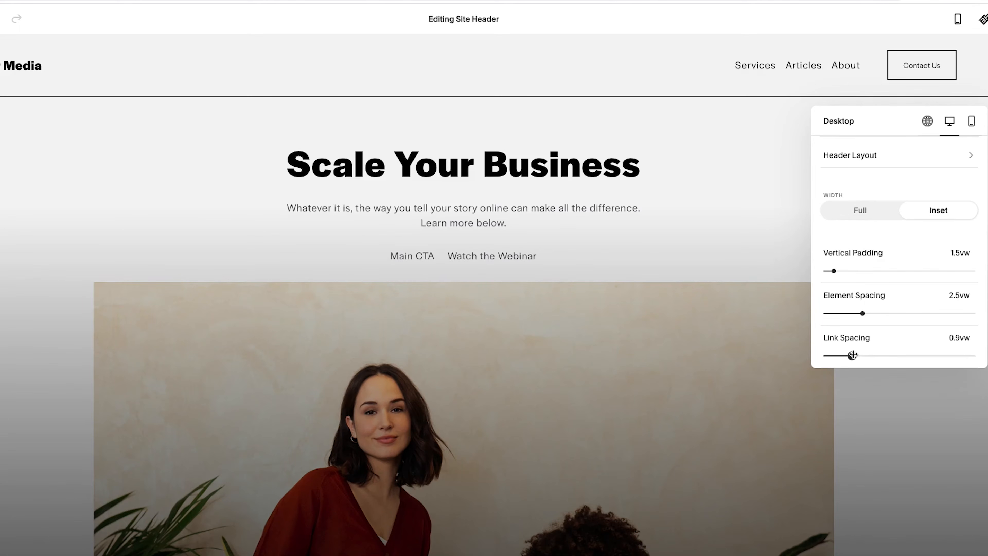
{"action": "left_click_drag", "start_coordinate": [852, 355], "coordinate": [855, 355]}
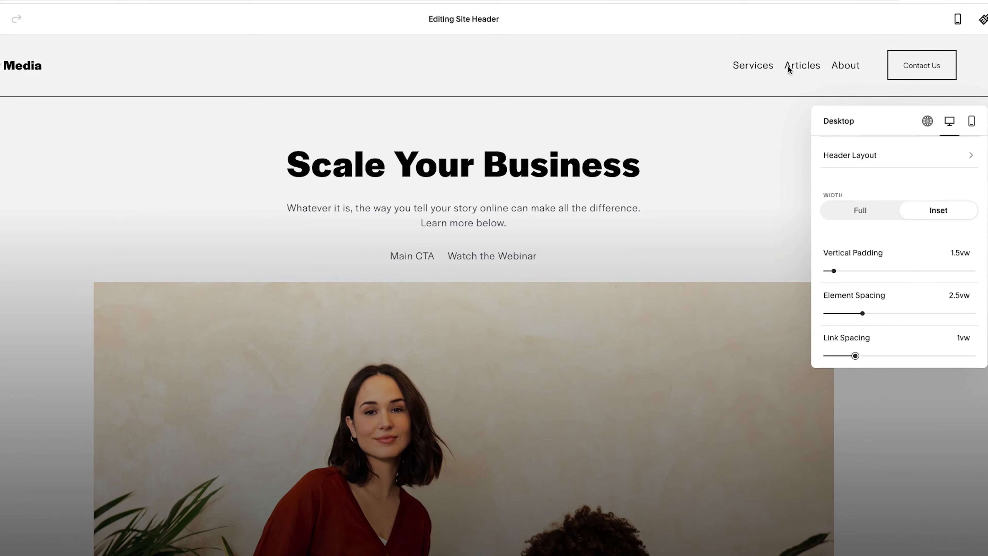
Try wider desktop header spacing with links at 4.5vw and elements at 7.5vw.
{"action": "left_click", "coordinate": [958, 355]}
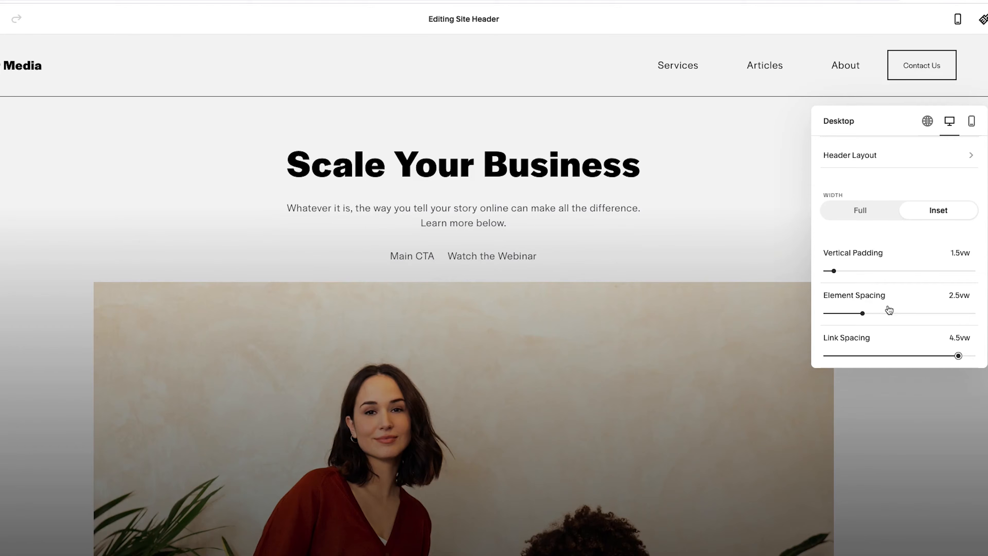
{"action": "left_click_drag", "start_coordinate": [903, 308], "coordinate": [936, 313]}
{"action": "left_click", "coordinate": [855, 355]}
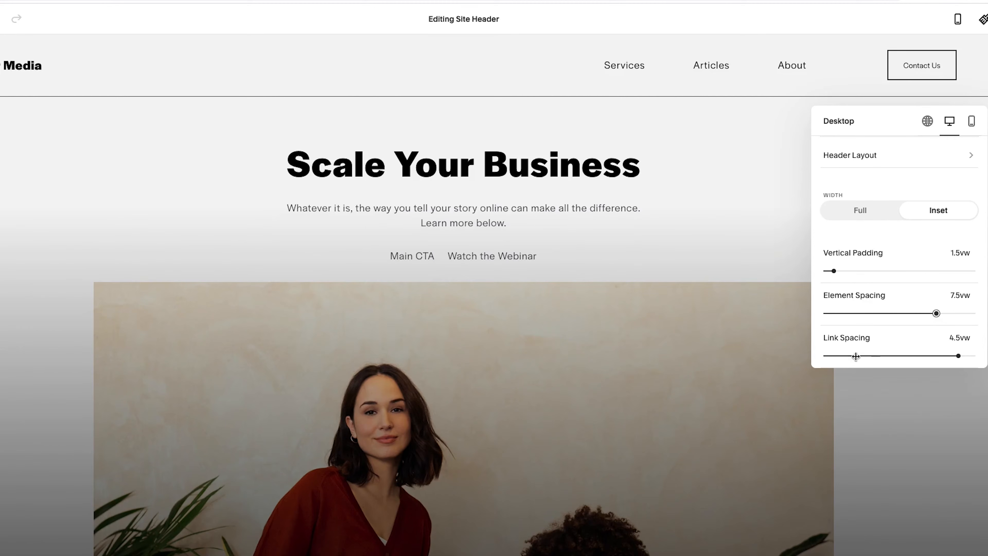
Set the desktop header's link spacing to 1.5vw and its element spacing to 2.4vw.
{"action": "left_click_drag", "start_coordinate": [936, 313], "coordinate": [846, 313]}
{"action": "left_click_drag", "start_coordinate": [852, 352], "coordinate": [868, 349]}
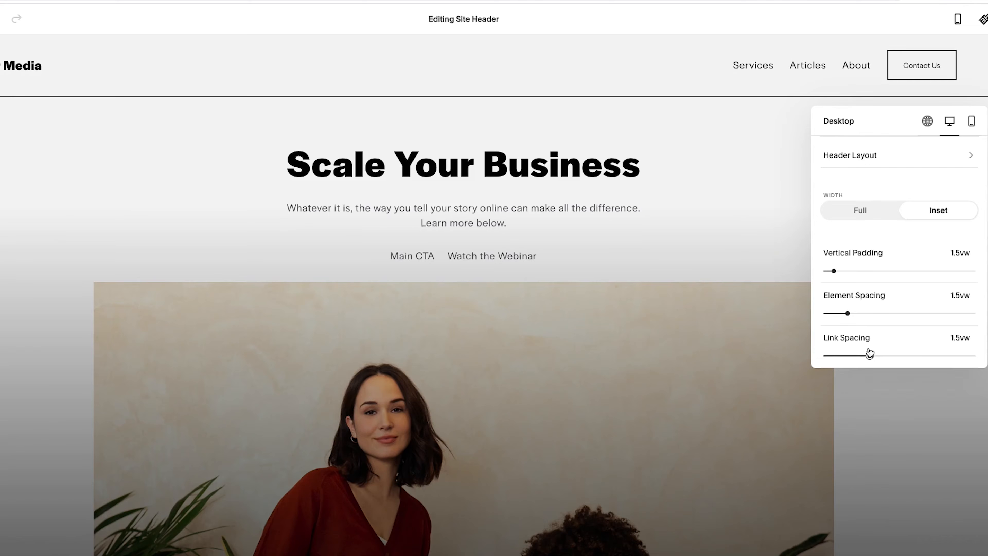
{"action": "left_click_drag", "start_coordinate": [861, 313], "coordinate": [860, 313]}
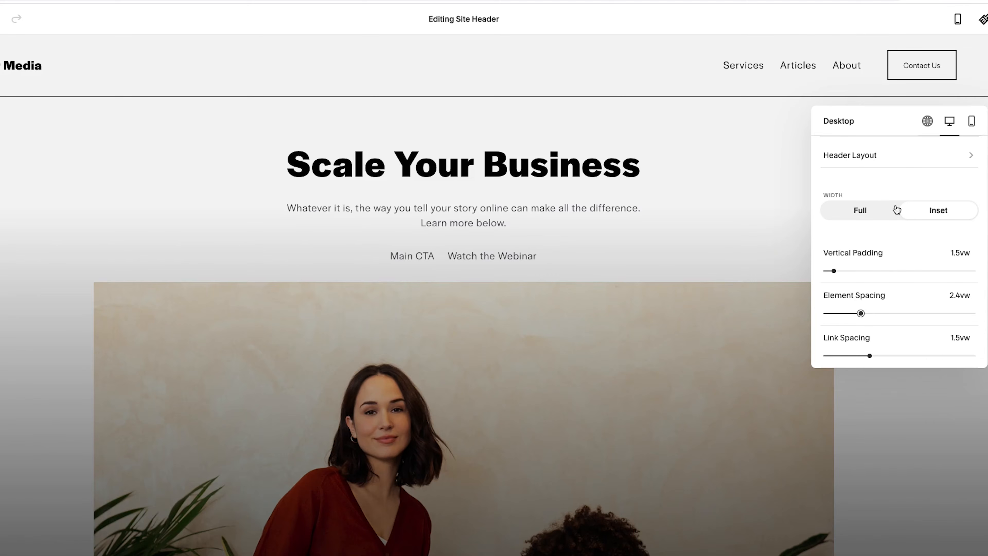
Switch to the mobile header, try the centered logo layout, and set the layout with the logo on the left.
{"action": "scroll", "coordinate": [905, 257], "scroll_direction": "up", "scroll_amount": 2}
{"action": "left_click", "coordinate": [967, 126]}
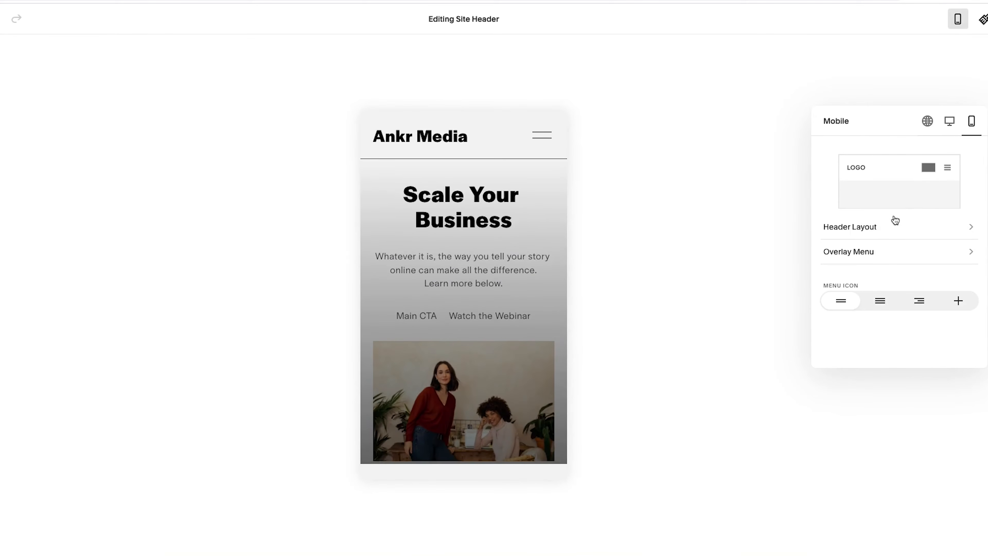
{"action": "left_click", "coordinate": [860, 229]}
{"action": "left_click", "coordinate": [900, 237]}
{"action": "left_click", "coordinate": [896, 168]}
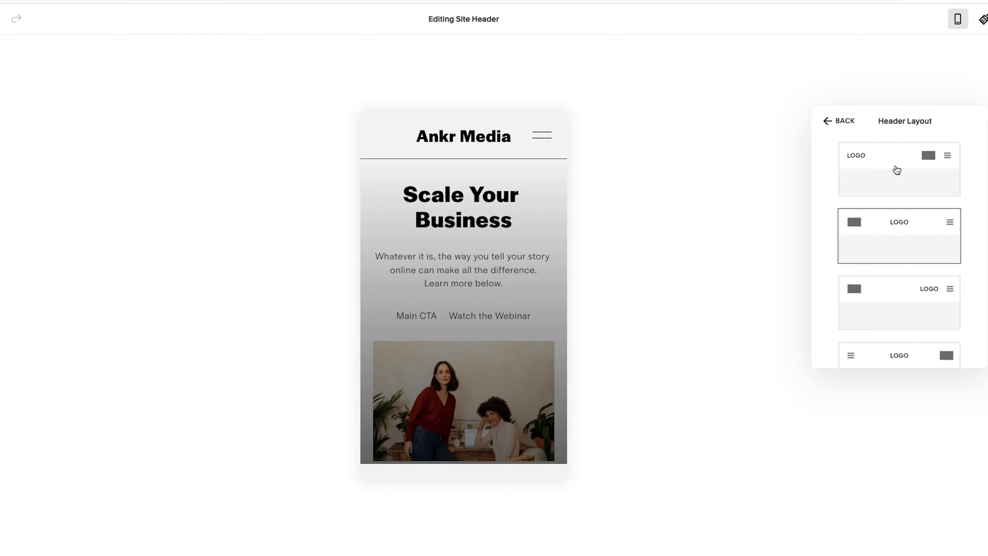
{"action": "left_click", "coordinate": [839, 122]}
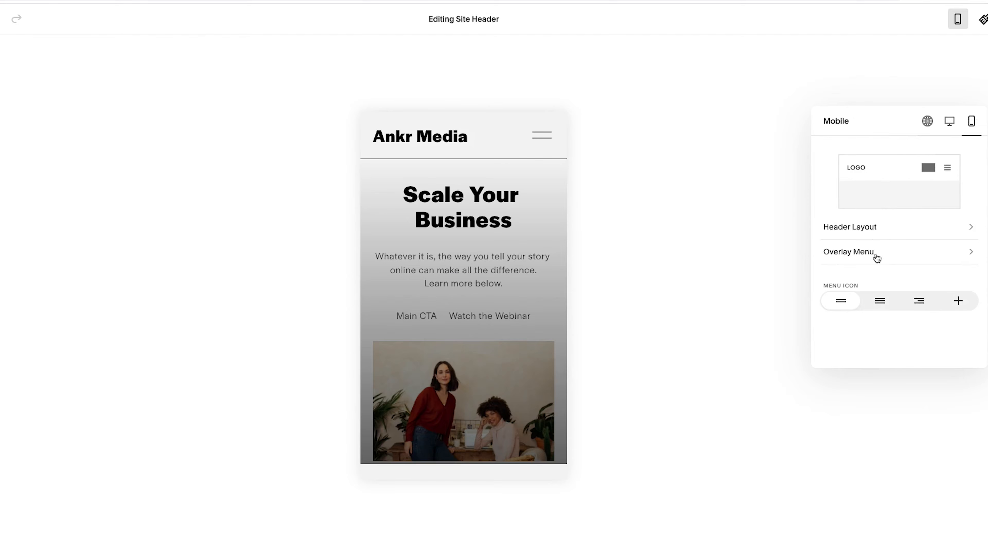
Set the mobile menu icon to three full-width lines, and left-align the overlay menu with 3.4vw link spacing.
{"action": "left_click", "coordinate": [880, 302]}
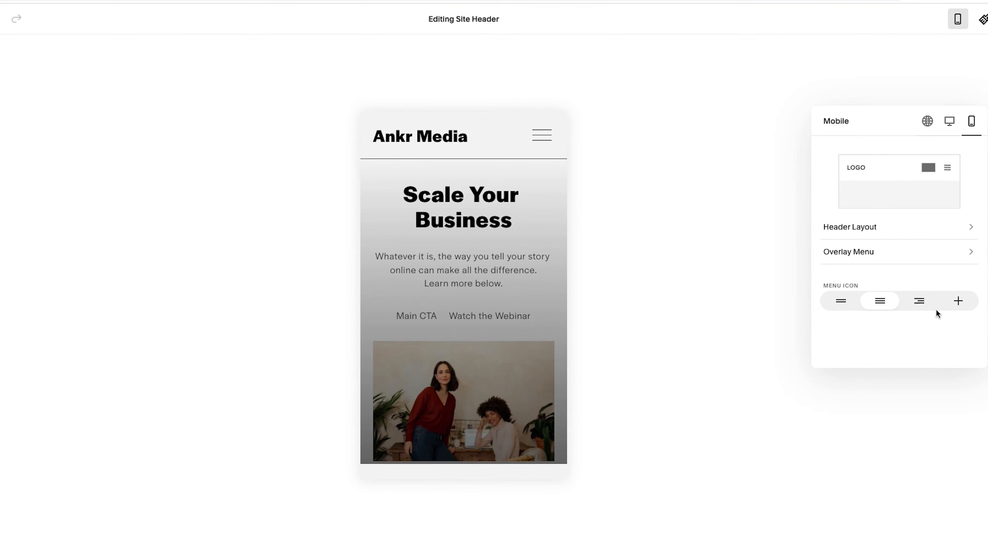
{"action": "left_click", "coordinate": [859, 258]}
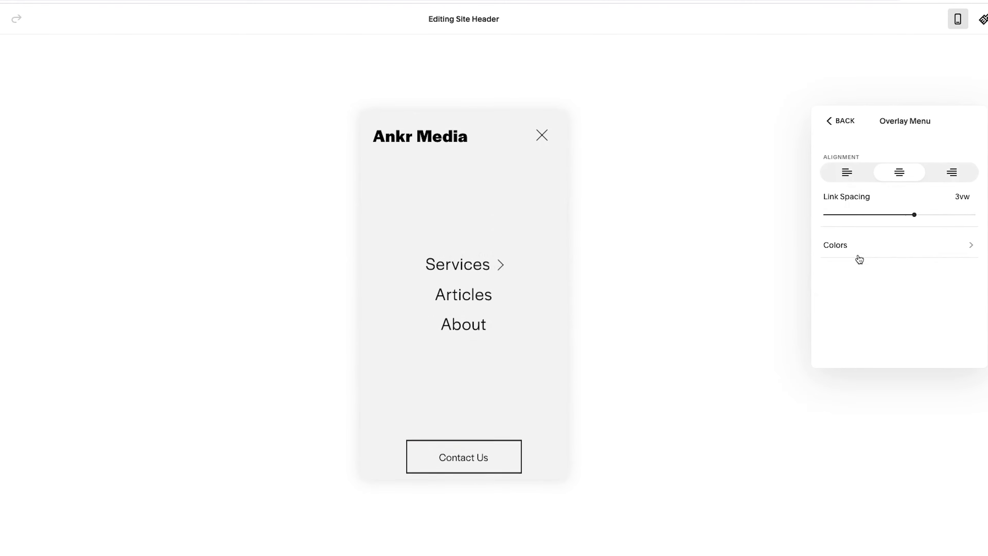
{"action": "left_click", "coordinate": [850, 174]}
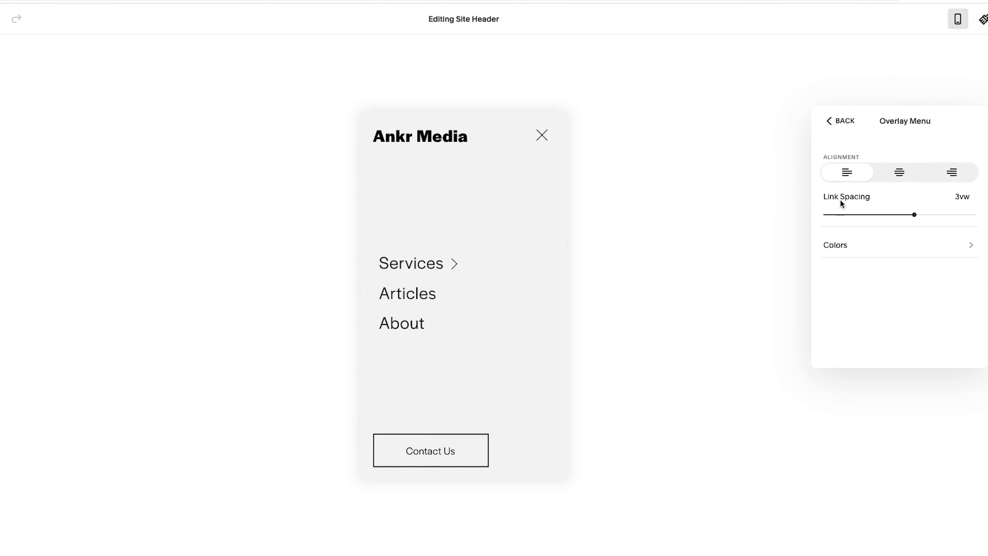
{"action": "mouse_move", "coordinate": [913, 214]}
{"action": "left_mouse_down"}
{"action": "mouse_move", "coordinate": [889, 214]}
{"action": "mouse_move", "coordinate": [935, 212]}
{"action": "mouse_move", "coordinate": [926, 213]}
{"action": "left_mouse_up"}
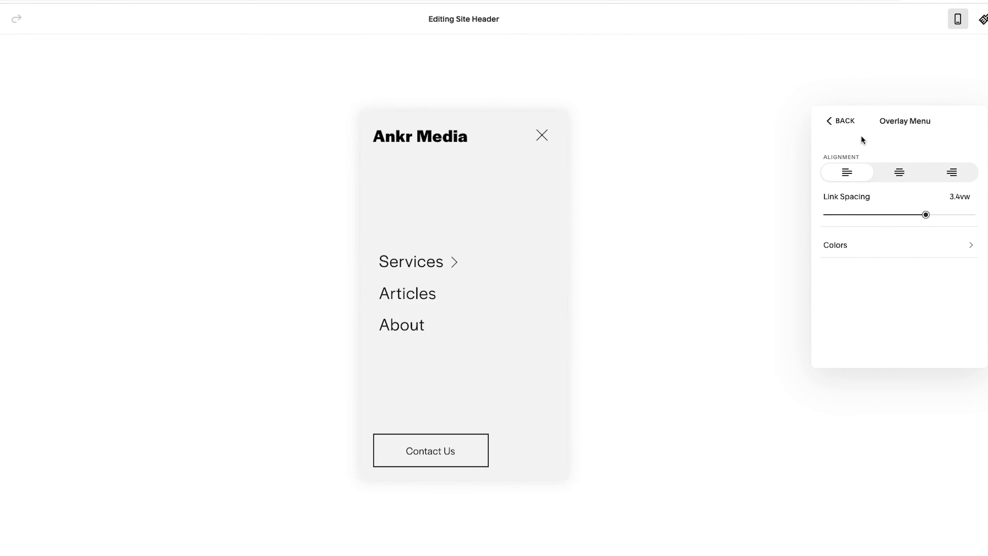
{"action": "left_click", "coordinate": [842, 121]}
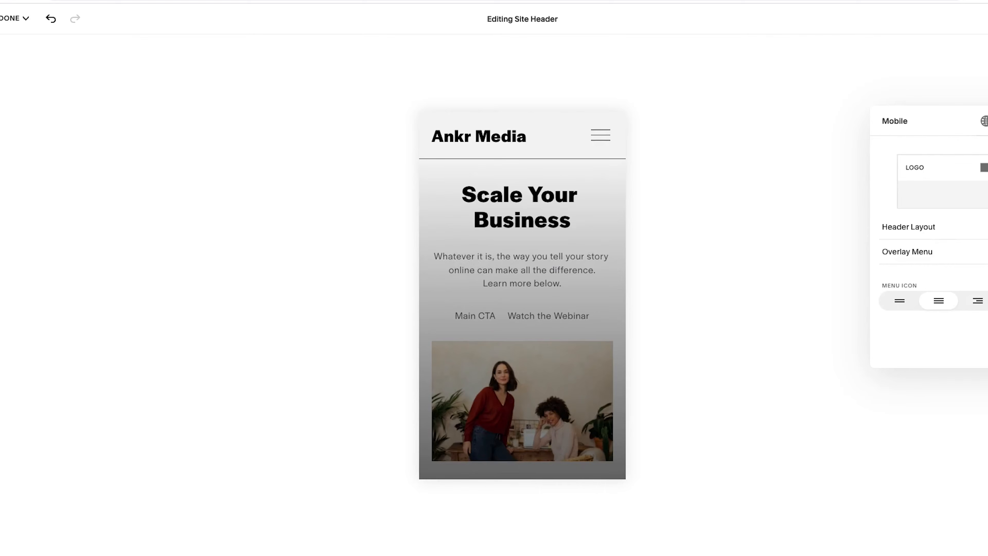
Return to the global header settings and finish editing the site header.
{"action": "left_click", "coordinate": [984, 121]}
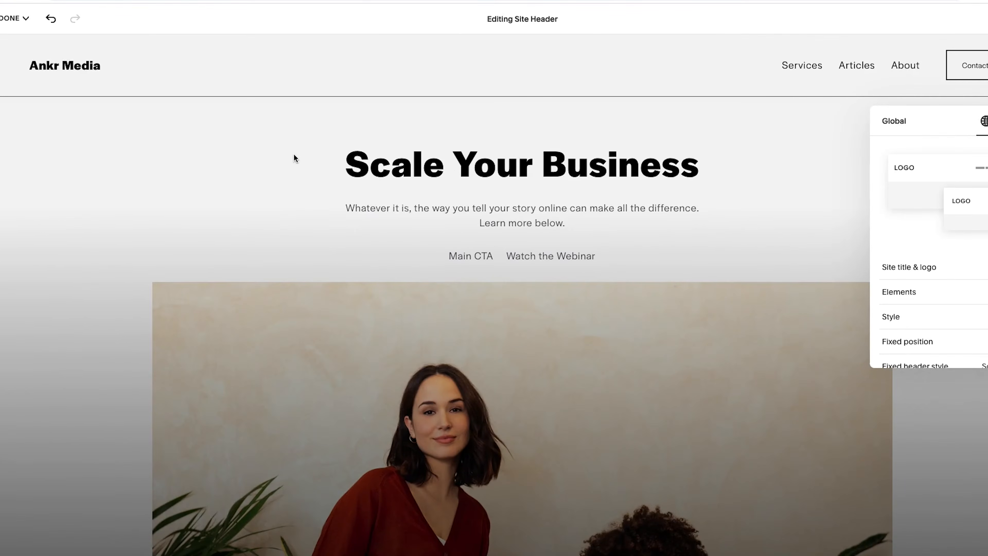
{"action": "left_click", "coordinate": [294, 158]}
{"action": "left_click", "coordinate": [25, 18]}
{"action": "left_click", "coordinate": [14, 35]}
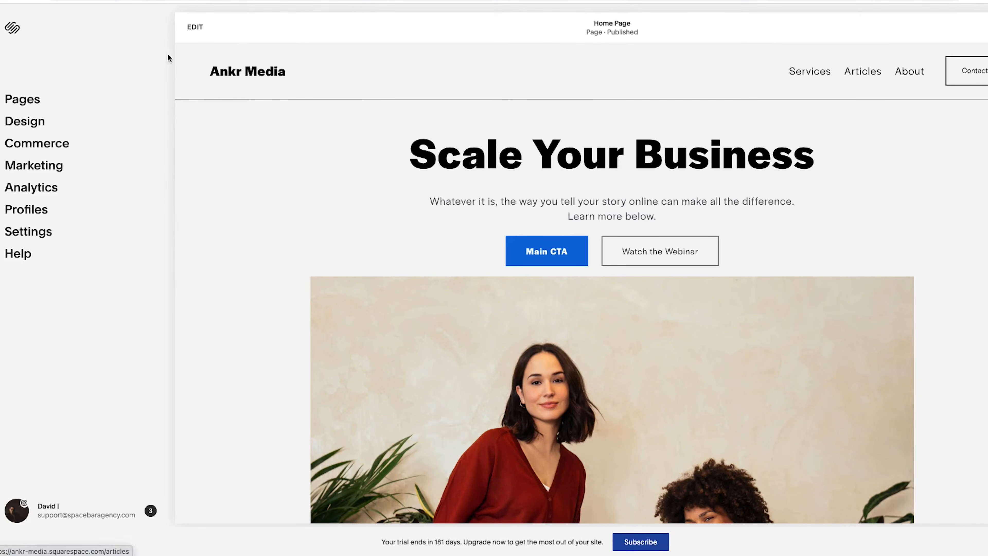
Set the site title's size to 2.3rem in the header style assignments of the site-wide font settings.
{"action": "left_click", "coordinate": [34, 125]}
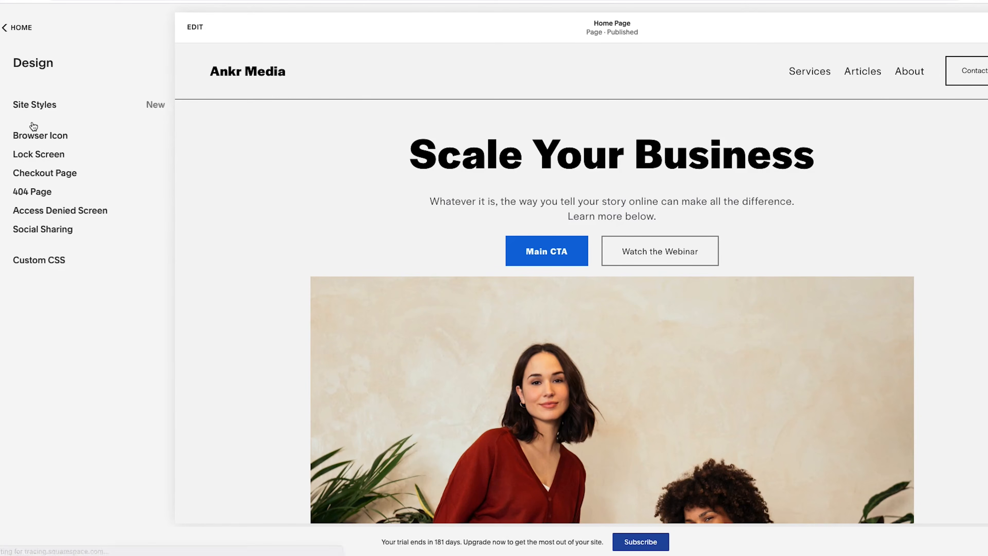
{"action": "left_click", "coordinate": [28, 108]}
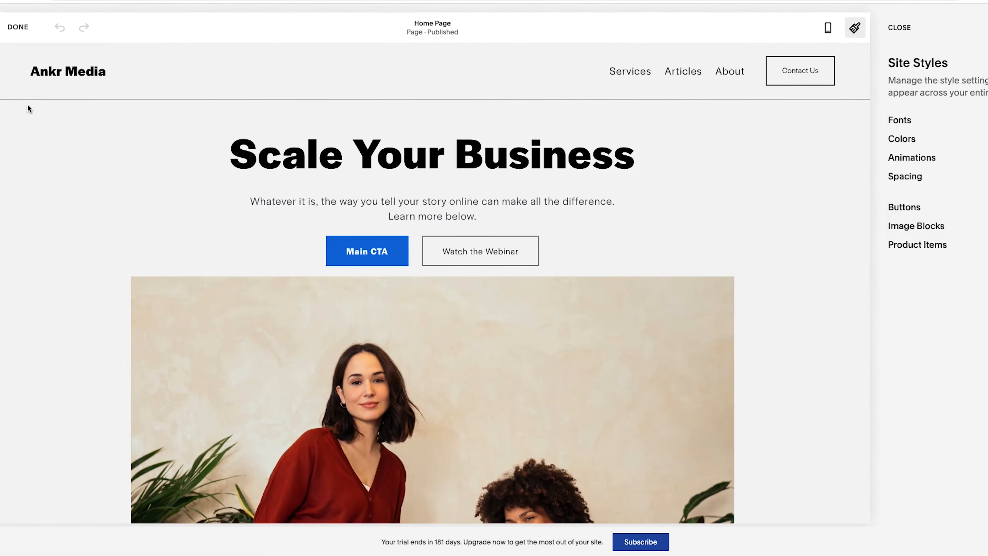
{"action": "left_click", "coordinate": [906, 123]}
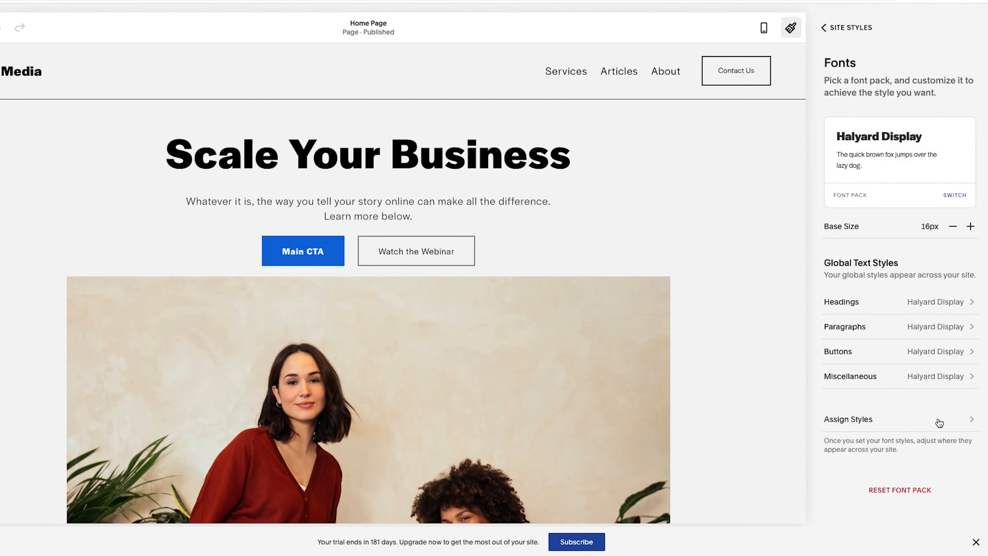
{"action": "left_click", "coordinate": [850, 420]}
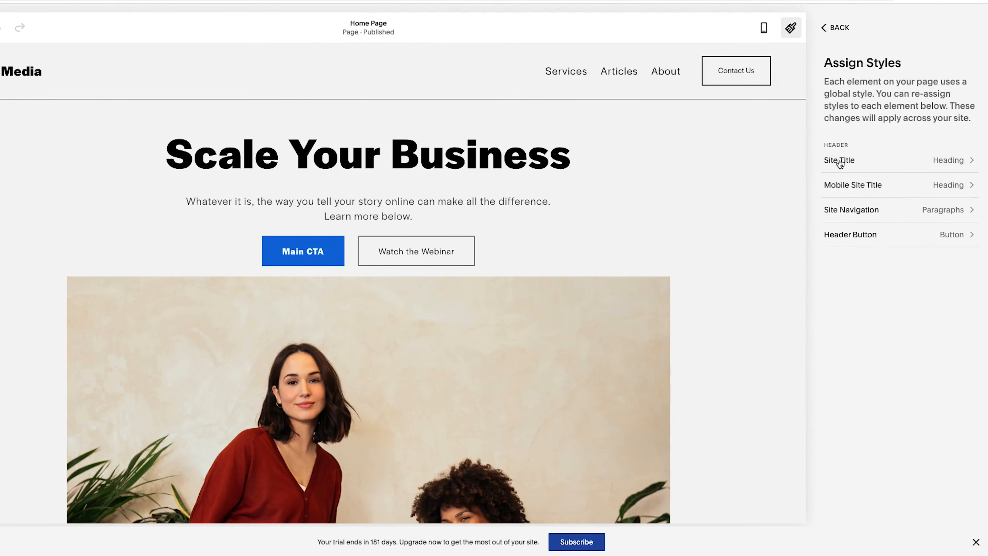
{"action": "left_click", "coordinate": [964, 164]}
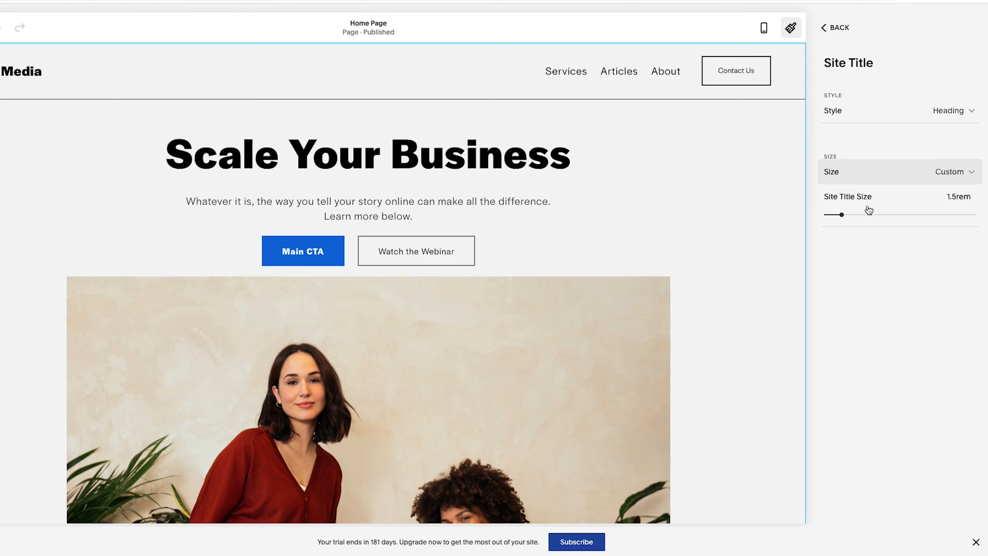
{"action": "left_click", "coordinate": [859, 215]}
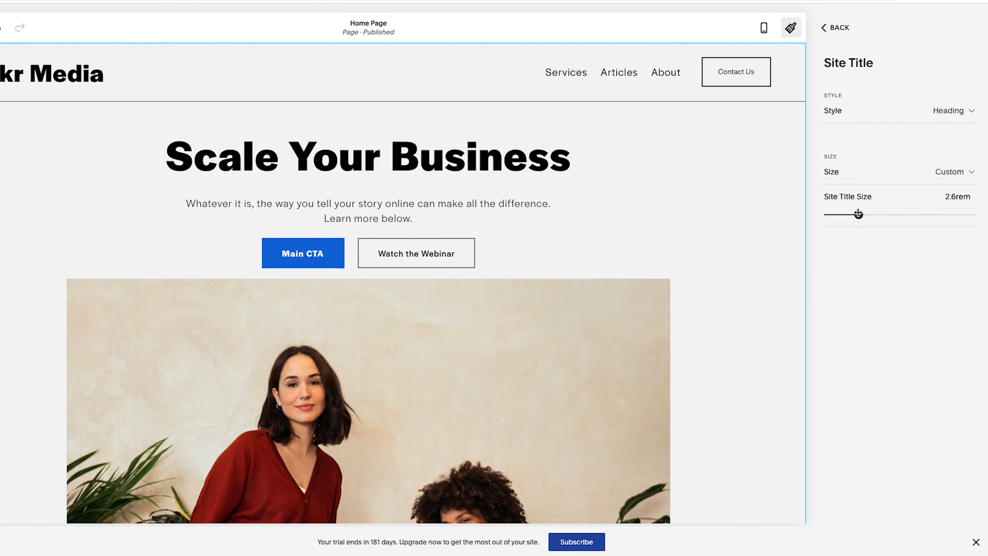
{"action": "left_click_drag", "start_coordinate": [858, 214], "coordinate": [854, 214]}
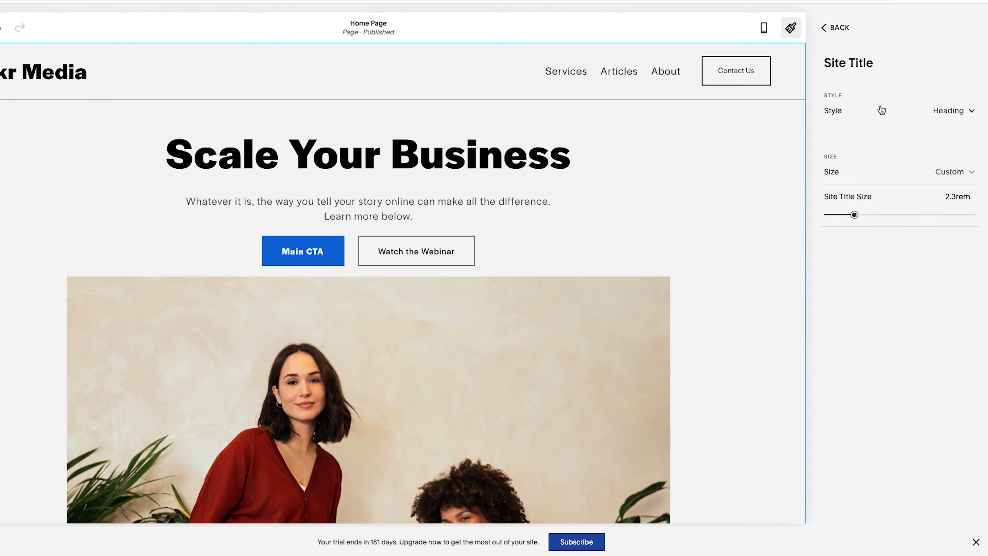
Set the site title's text style to Custom.
{"action": "left_click", "coordinate": [950, 112]}
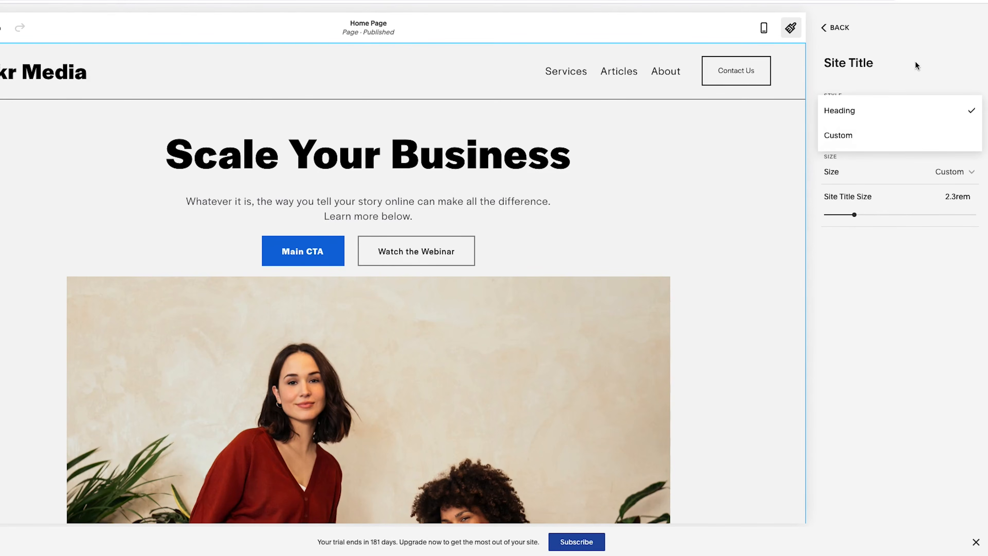
{"action": "left_click", "coordinate": [866, 119]}
{"action": "left_click", "coordinate": [943, 113]}
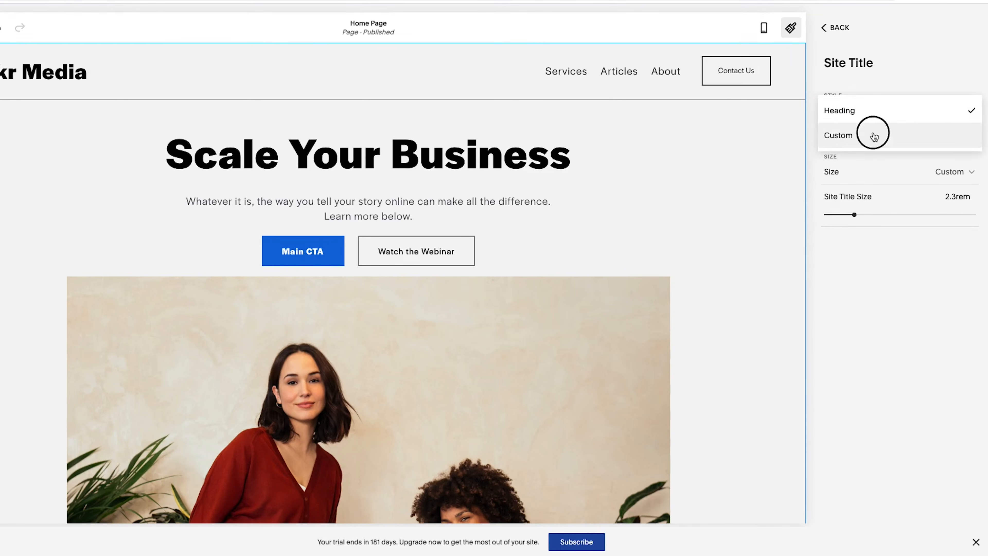
{"action": "left_click", "coordinate": [874, 136]}
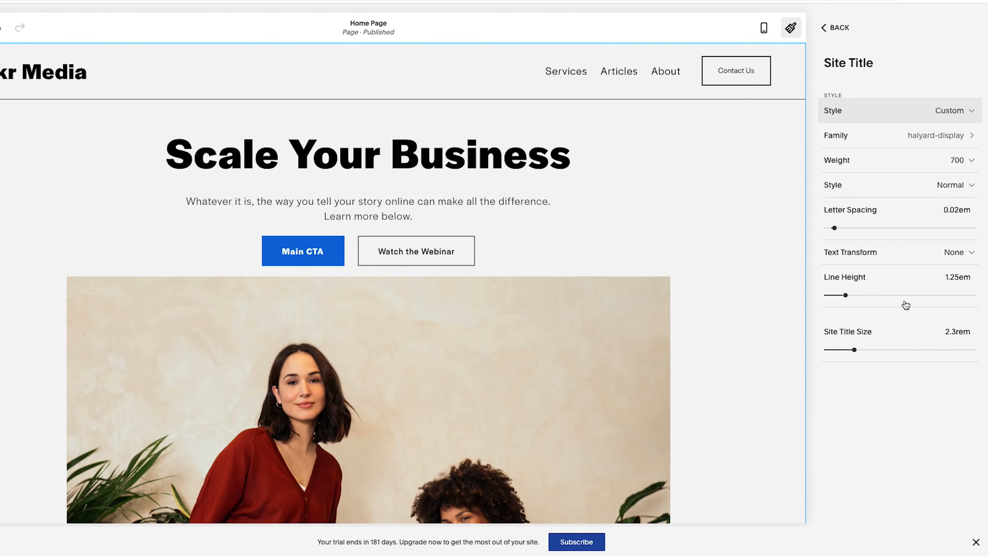
Try the lighter font weights 500 and 300 on the site title.
{"action": "left_click", "coordinate": [877, 159]}
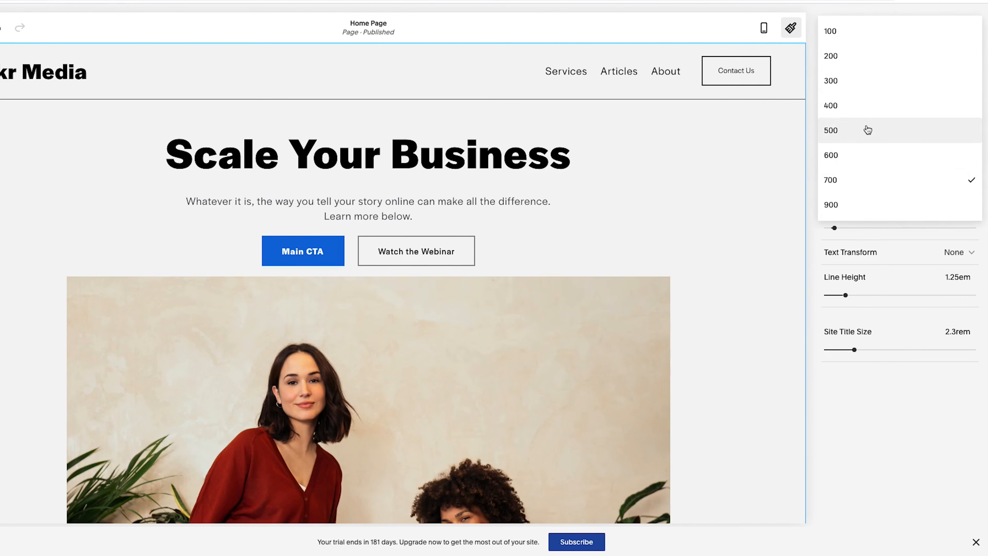
{"action": "left_click", "coordinate": [867, 130]}
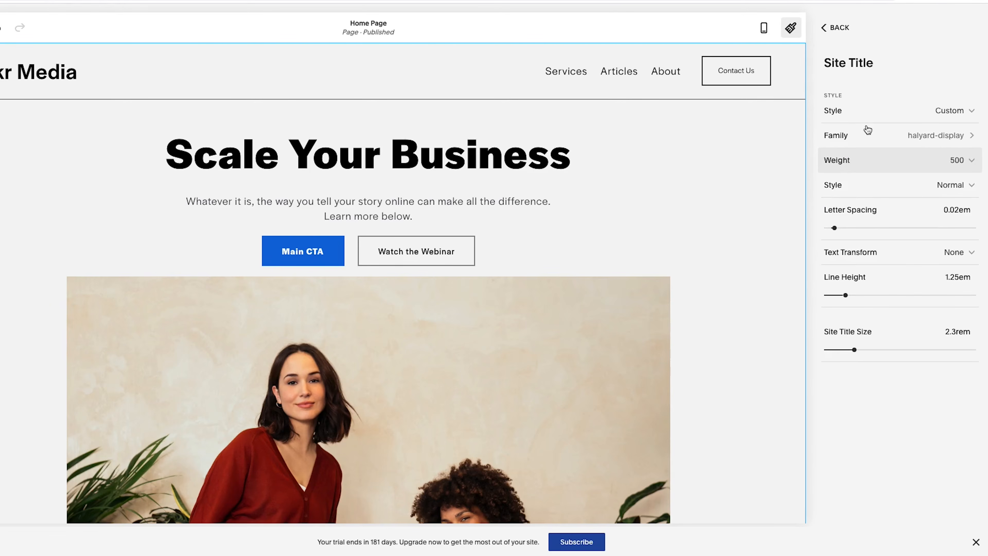
{"action": "left_click", "coordinate": [880, 164]}
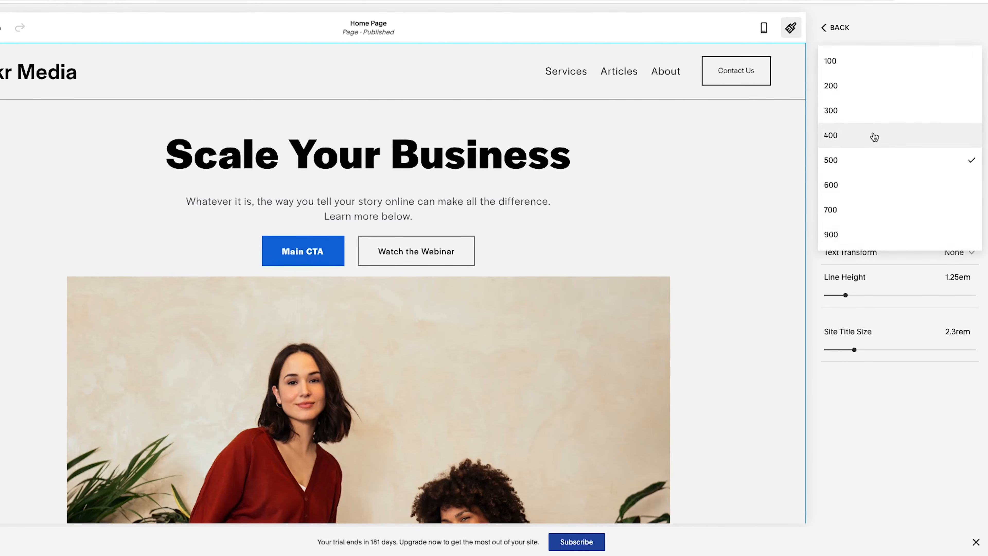
{"action": "left_click", "coordinate": [871, 113]}
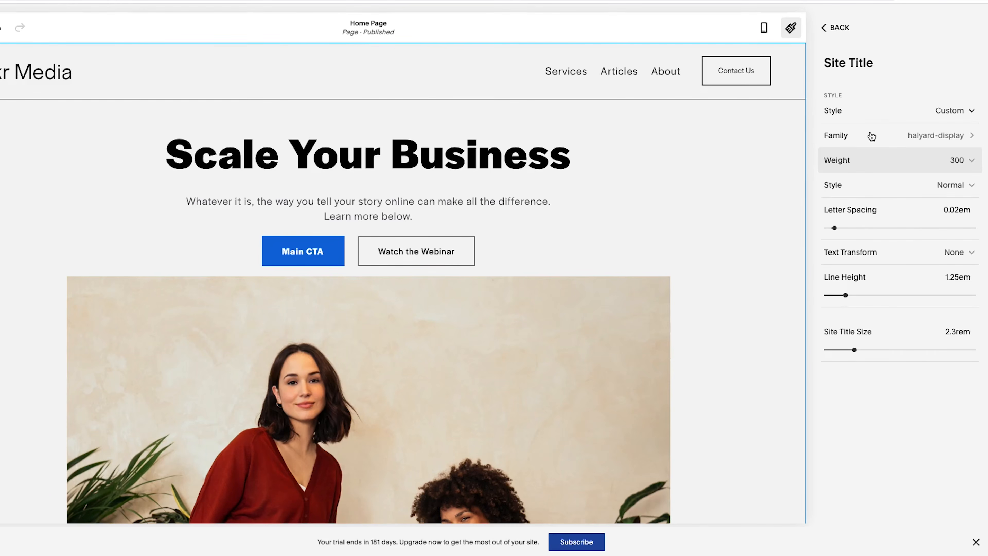
{"action": "left_click", "coordinate": [895, 186]}
{"action": "left_click", "coordinate": [889, 185]}
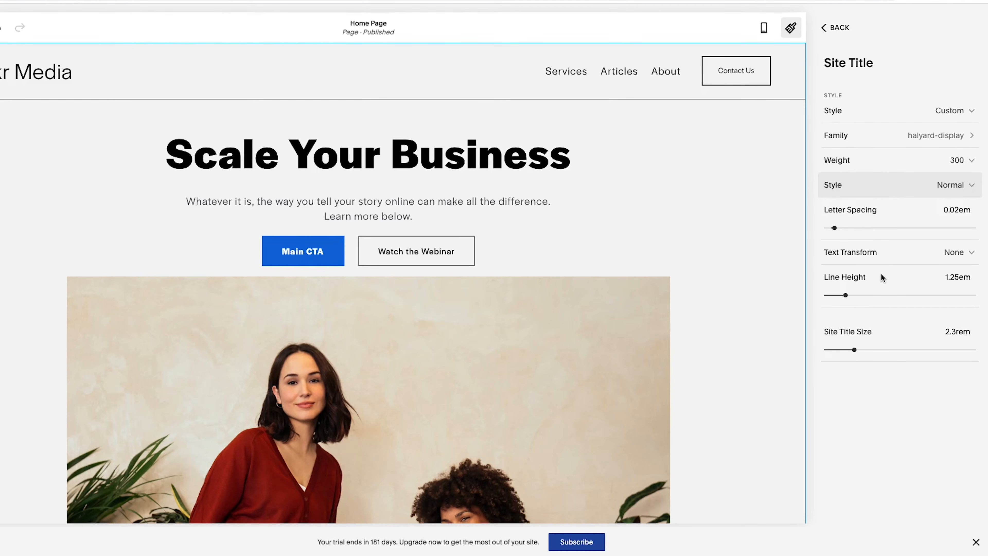
Try an uppercase text transform on the site title with font weights 500 and 700.
{"action": "left_click", "coordinate": [883, 252]}
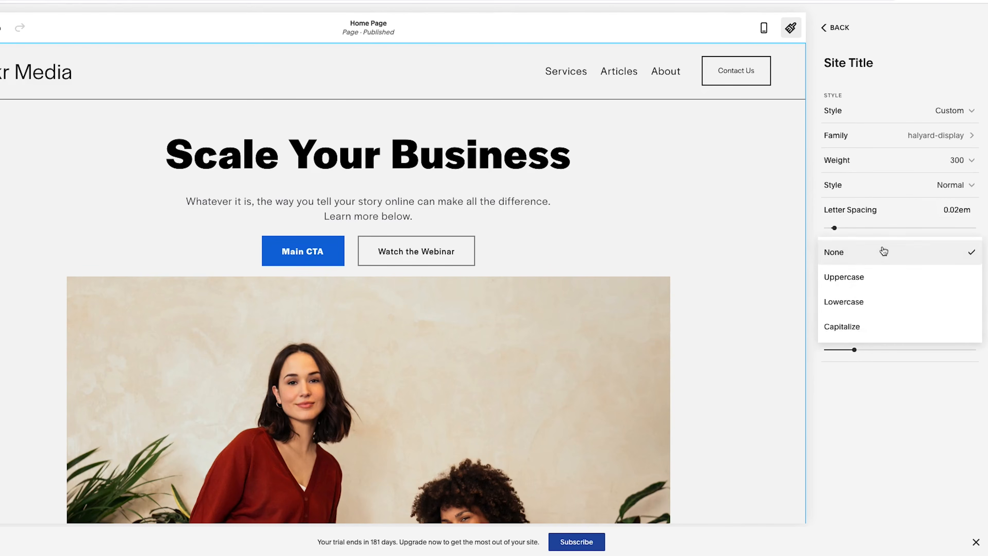
{"action": "left_click", "coordinate": [880, 277]}
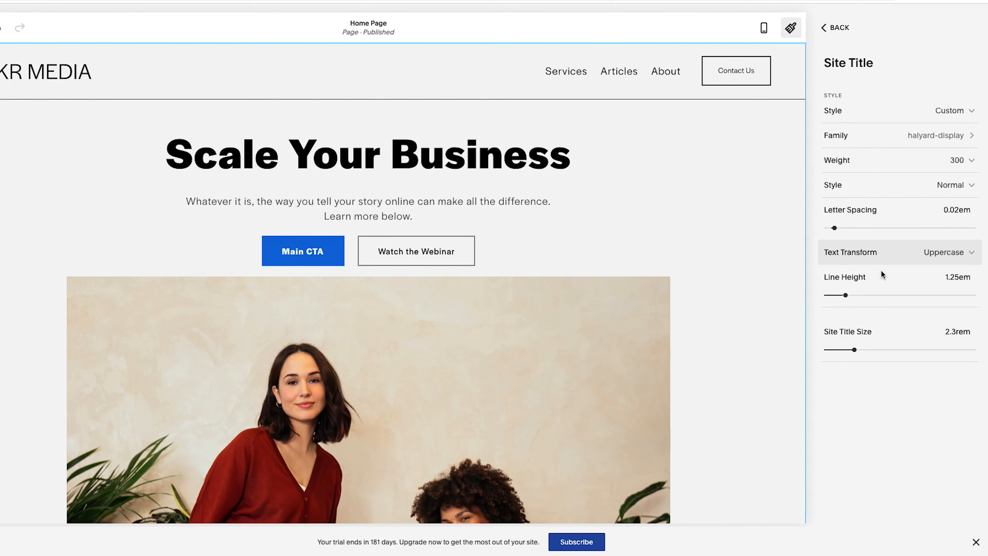
{"action": "left_click", "coordinate": [889, 160]}
{"action": "left_click", "coordinate": [879, 209]}
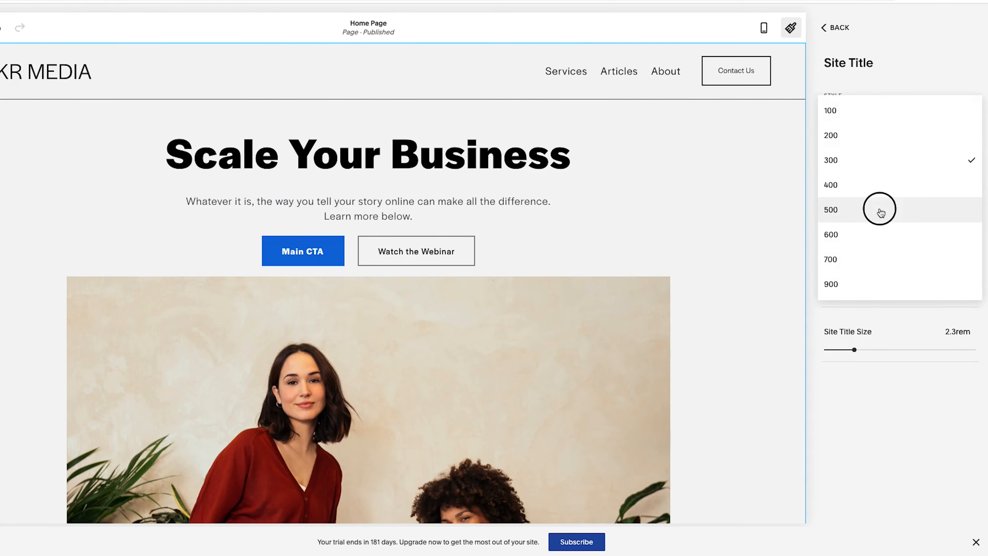
{"action": "left_click", "coordinate": [890, 163]}
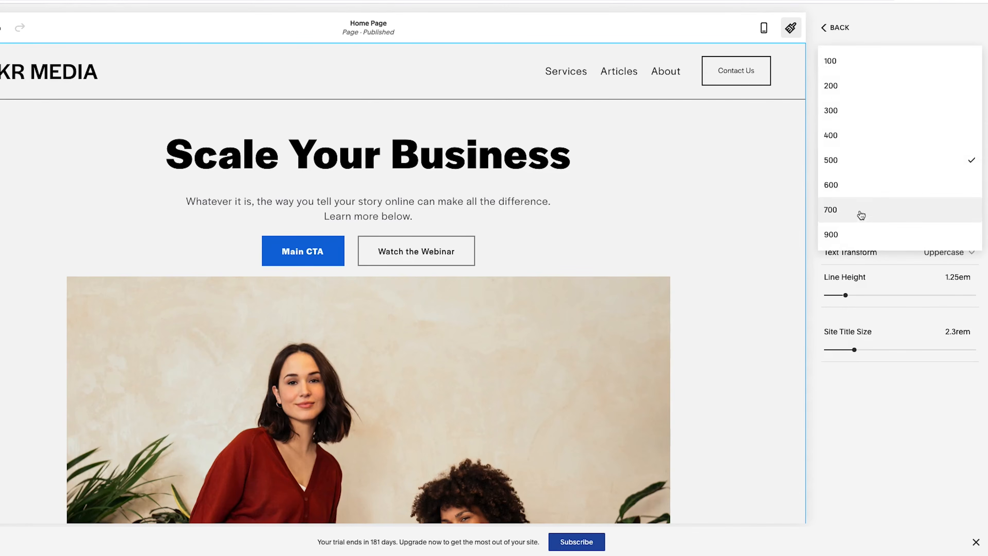
{"action": "left_click", "coordinate": [857, 210]}
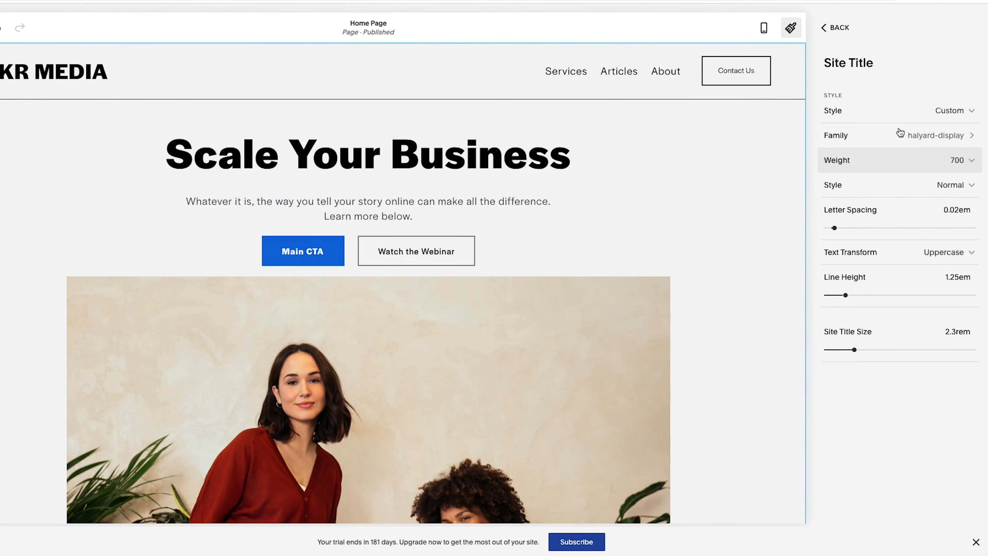
Set the site title's letter spacing to 0em and its text transform to None, and return to the style assignments.
{"action": "left_click_drag", "start_coordinate": [833, 228], "coordinate": [826, 227]}
{"action": "left_click", "coordinate": [930, 252]}
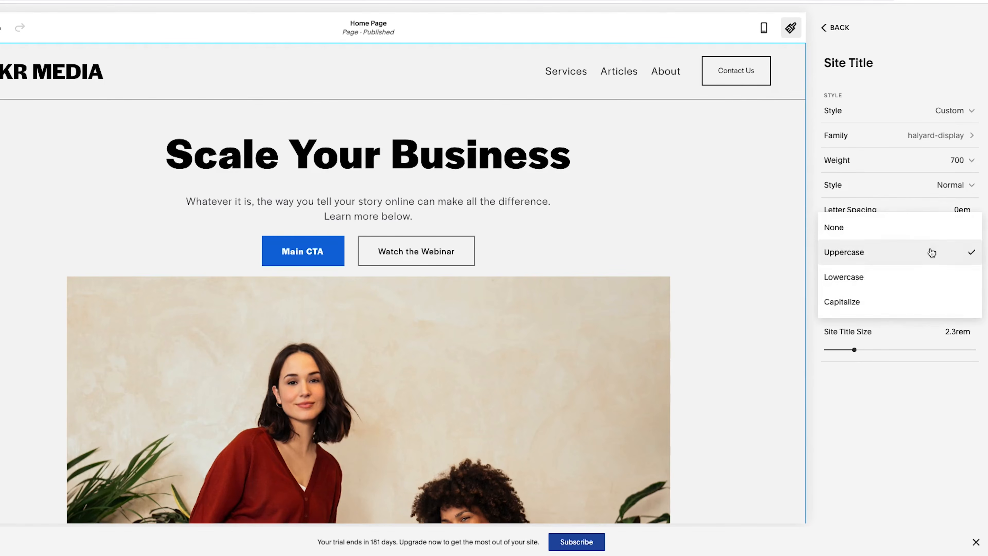
{"action": "left_click", "coordinate": [912, 227]}
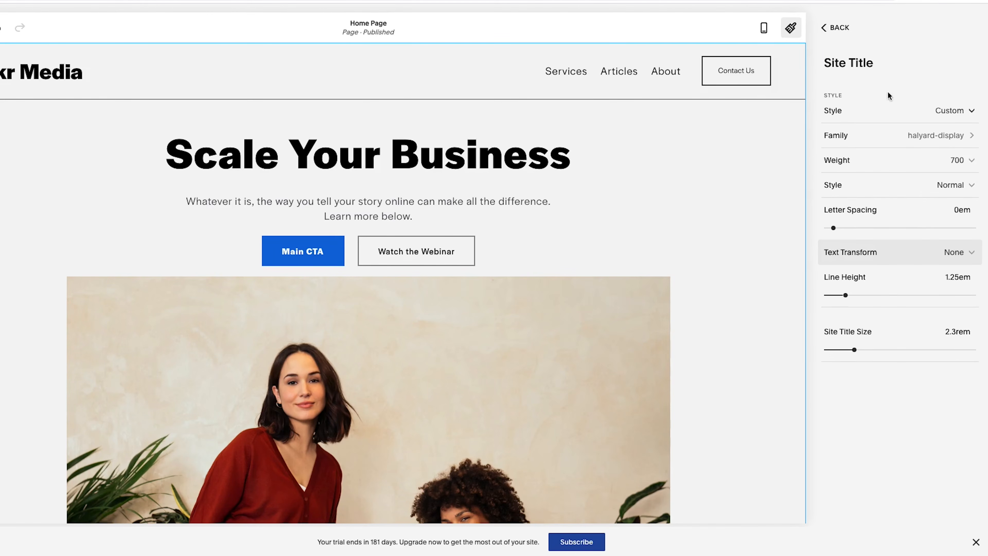
{"action": "left_click", "coordinate": [838, 26]}
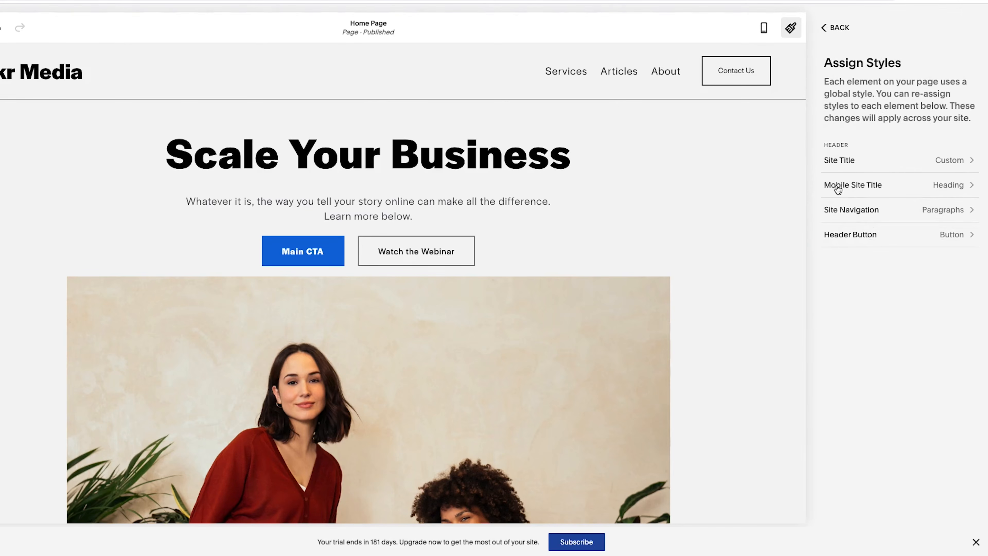
Try a size of 6.4rem for the mobile site title and show it in the mobile preview.
{"action": "left_click", "coordinate": [862, 187]}
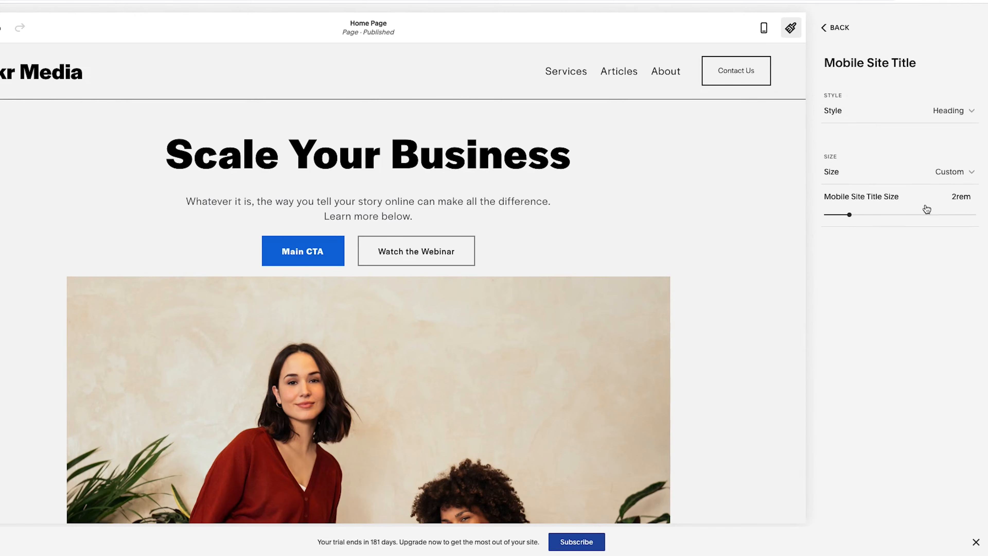
{"action": "left_click", "coordinate": [856, 214]}
{"action": "left_click", "coordinate": [917, 214]}
{"action": "left_click", "coordinate": [764, 31]}
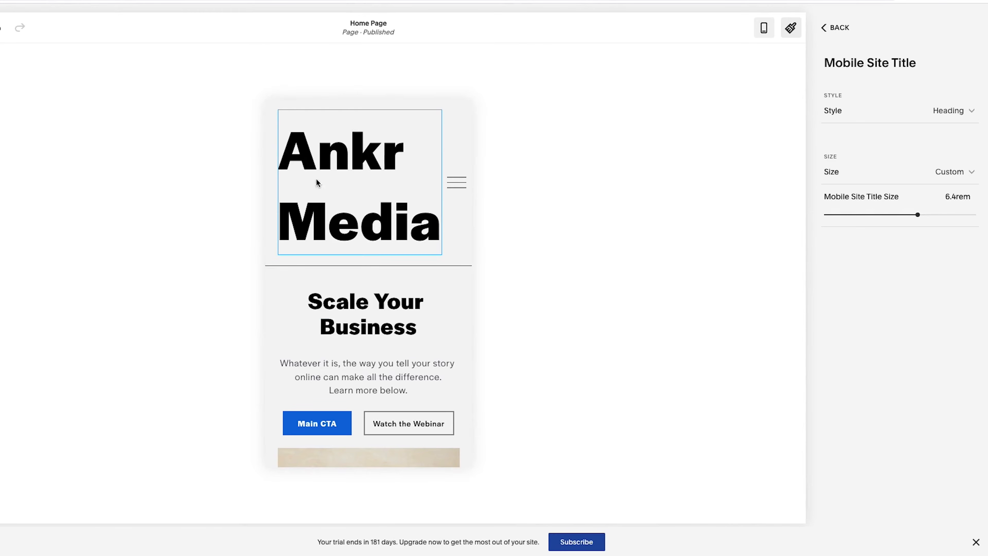
Set the mobile site title's size to 2rem and its text style to Custom.
{"action": "left_click", "coordinate": [855, 215]}
{"action": "mouse_move", "coordinate": [855, 215]}
{"action": "left_mouse_down"}
{"action": "mouse_move", "coordinate": [841, 212]}
{"action": "mouse_move", "coordinate": [849, 214]}
{"action": "left_mouse_up"}
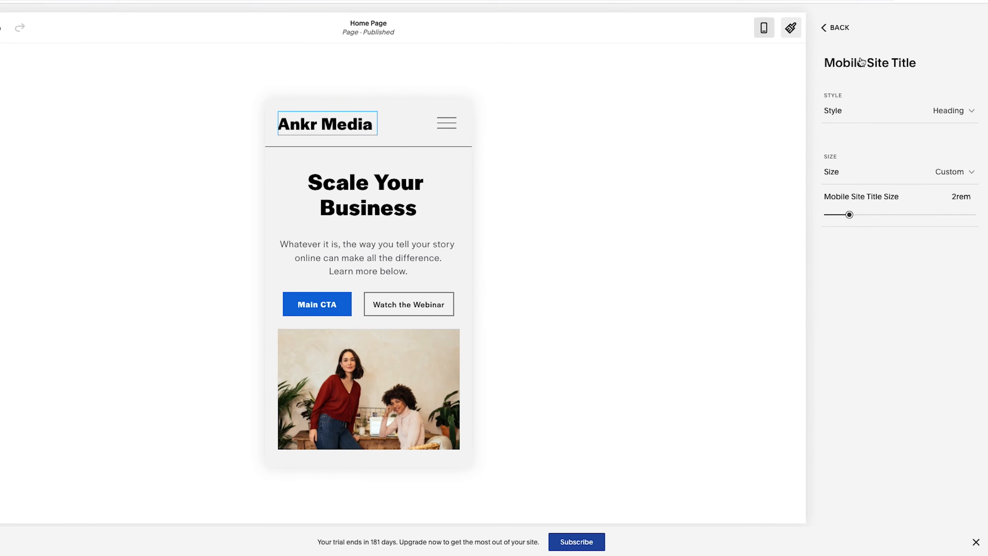
{"action": "left_click", "coordinate": [855, 117]}
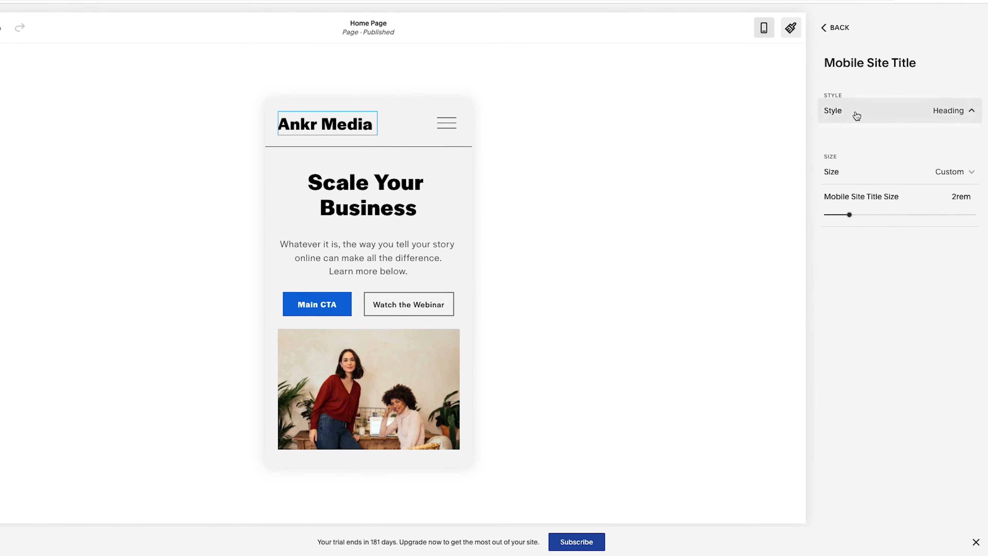
{"action": "left_click", "coordinate": [857, 142]}
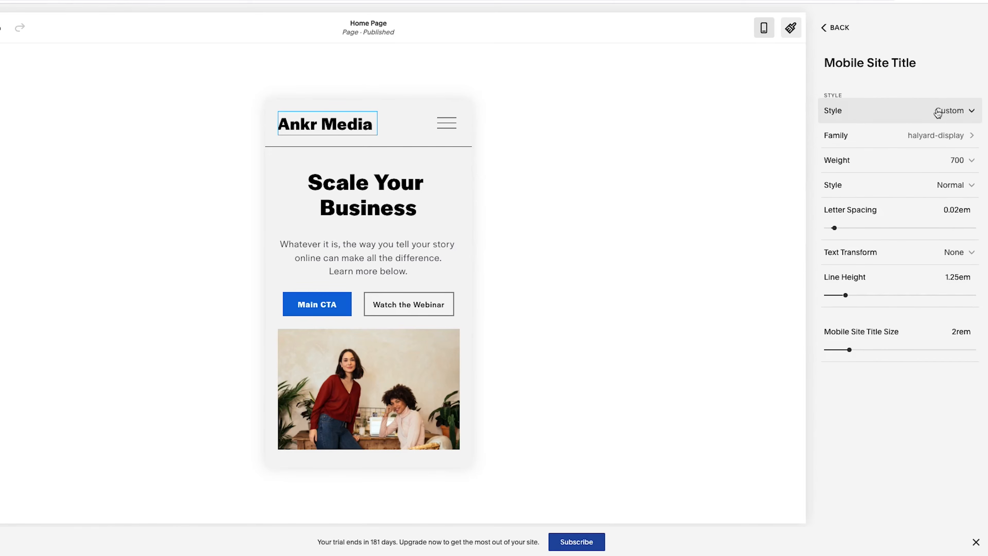
Set the mobile site title's letter spacing to 0em and return to the header style assignments in desktop view.
{"action": "left_click", "coordinate": [959, 210]}
{"action": "type", "text": "0em"}
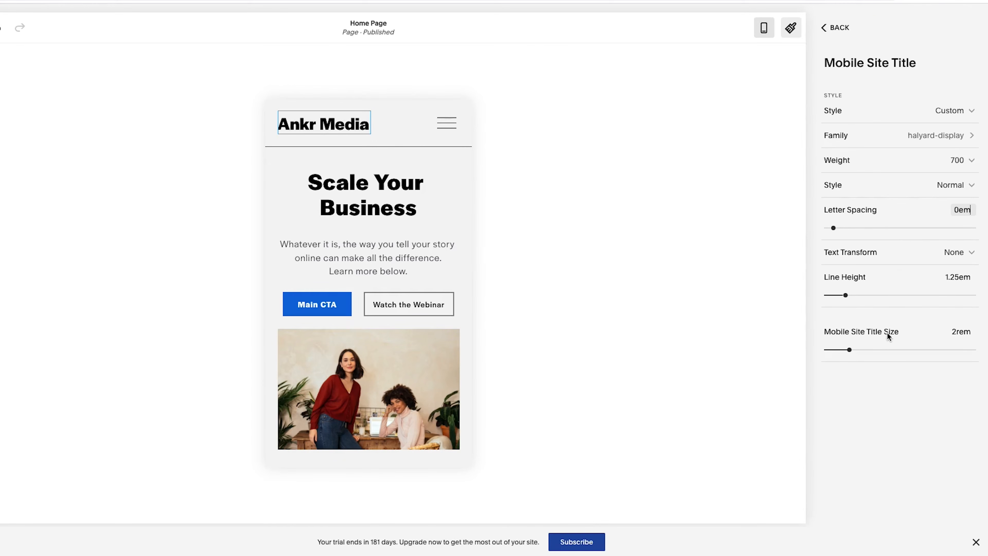
{"action": "left_click", "coordinate": [847, 28]}
{"action": "left_click", "coordinate": [847, 28]}
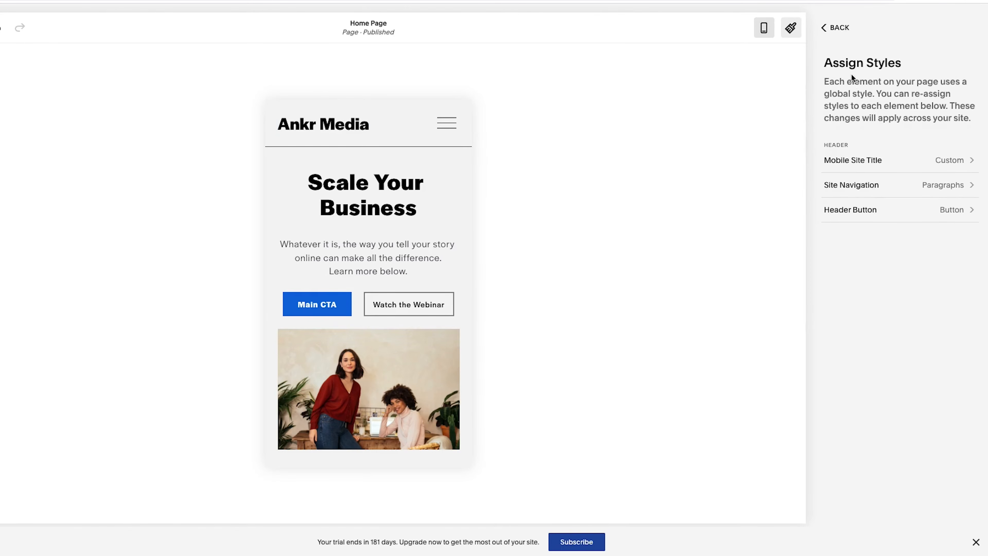
{"action": "left_click", "coordinate": [764, 29]}
{"action": "left_click", "coordinate": [763, 28]}
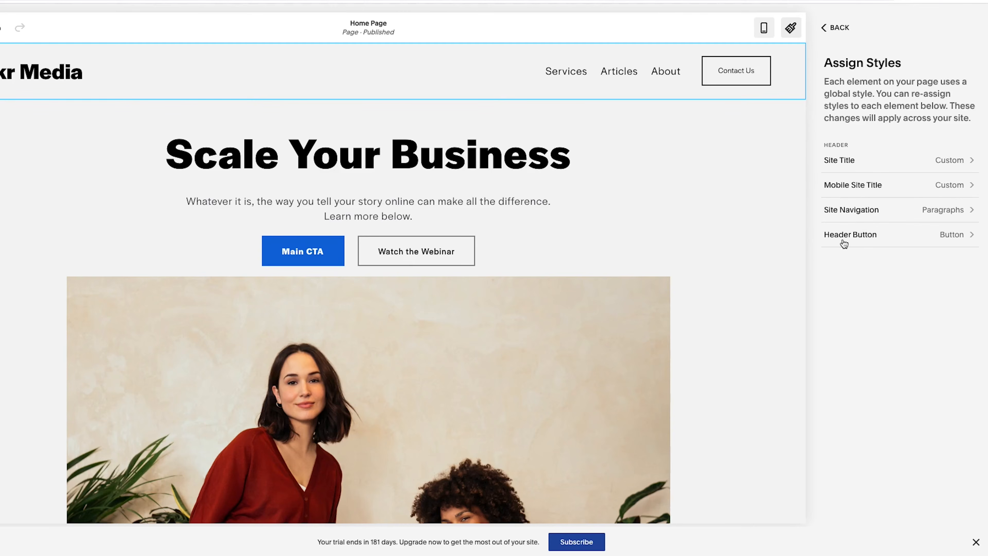
Set the site navigation's text style to Custom.
{"action": "left_click", "coordinate": [856, 212]}
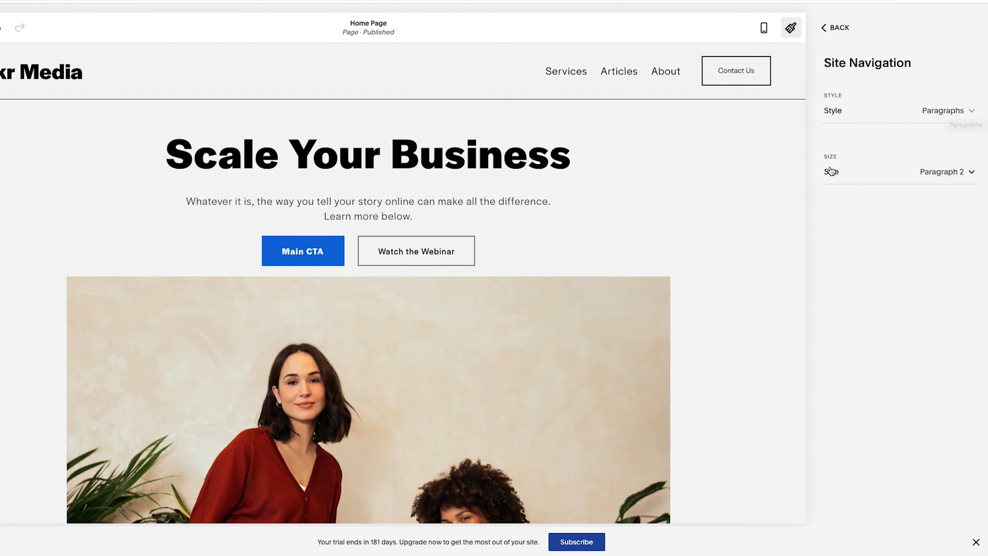
{"action": "left_click", "coordinate": [944, 173]}
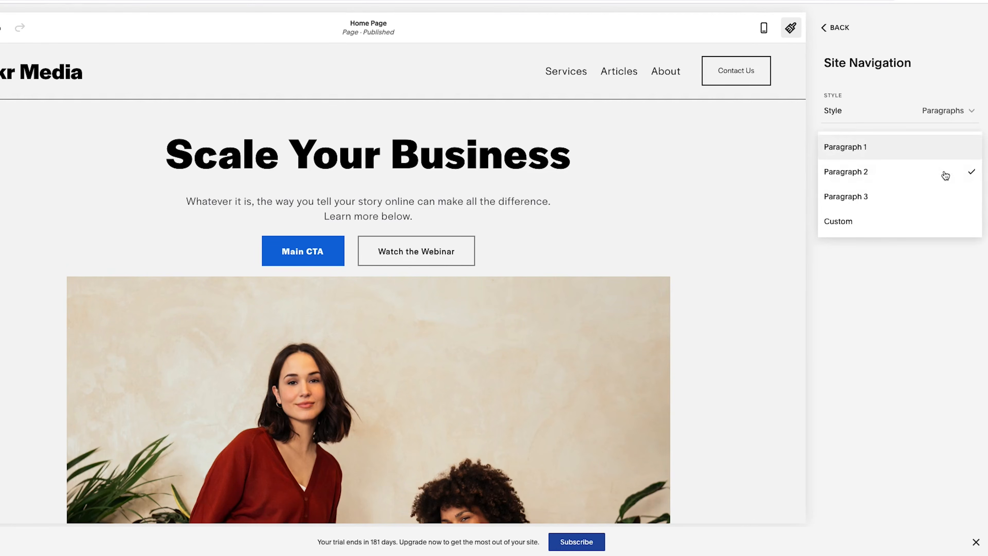
{"action": "left_click", "coordinate": [893, 303]}
{"action": "left_click", "coordinate": [950, 112]}
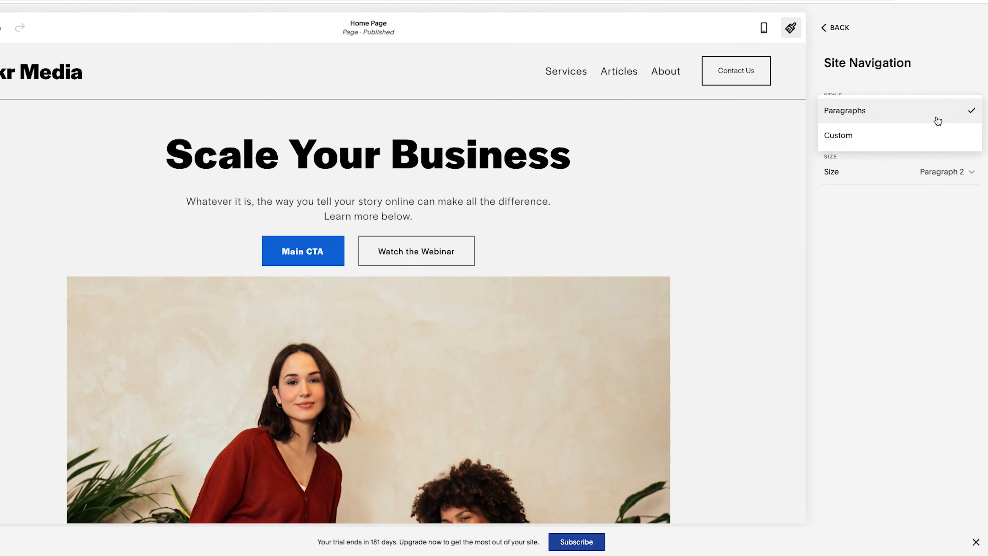
{"action": "left_click", "coordinate": [902, 135]}
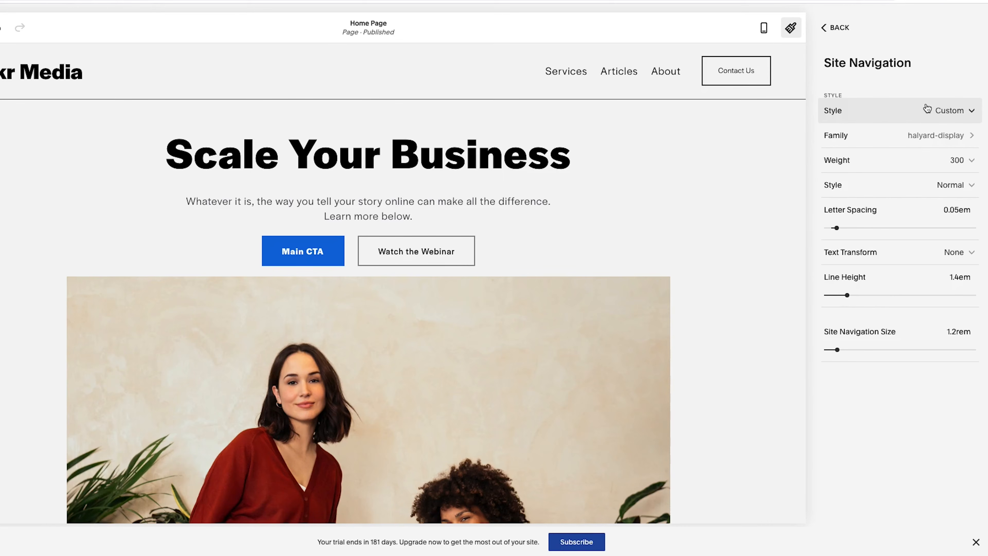
Try font weights 500 and 400 for the site navigation and restore it to 300.
{"action": "left_click", "coordinate": [891, 169]}
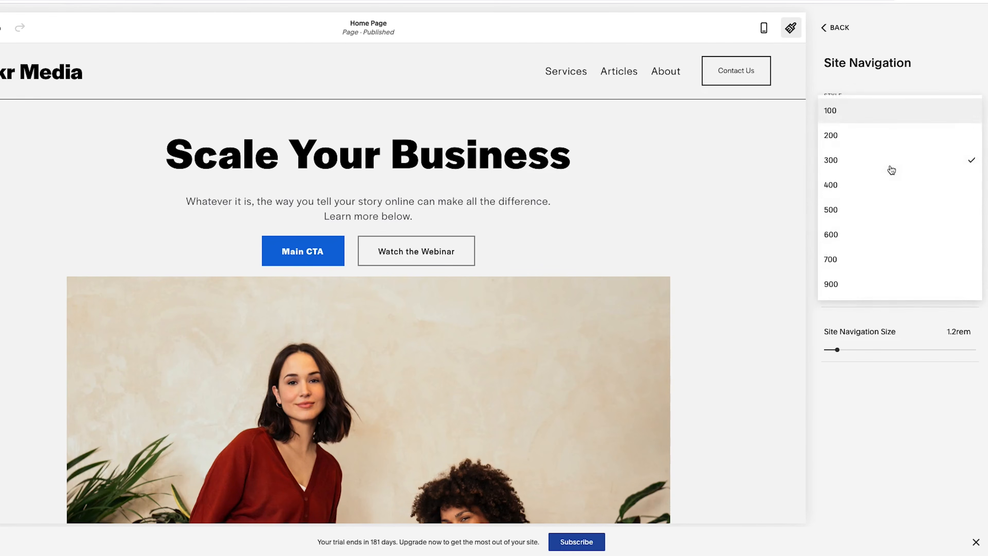
{"action": "left_click", "coordinate": [879, 210]}
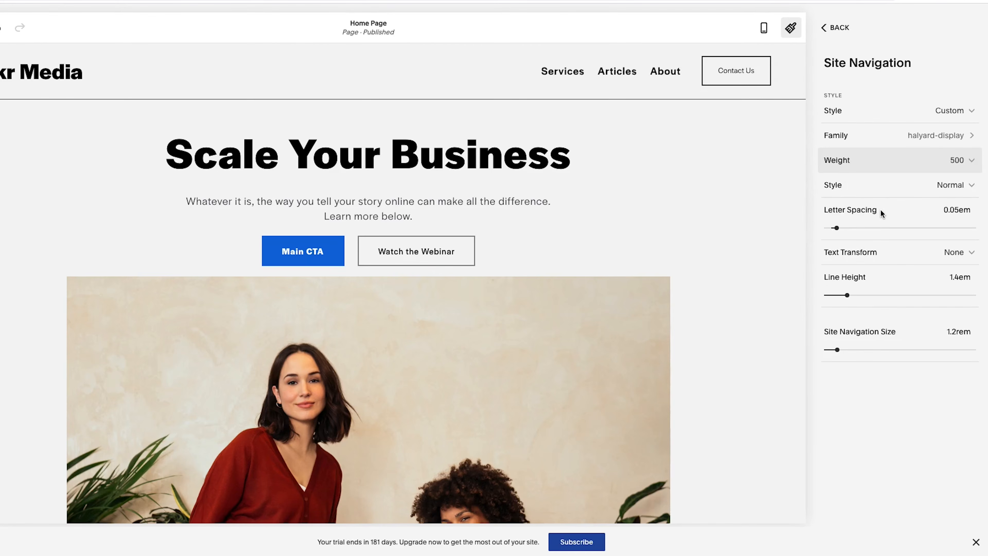
{"action": "left_click", "coordinate": [889, 160]}
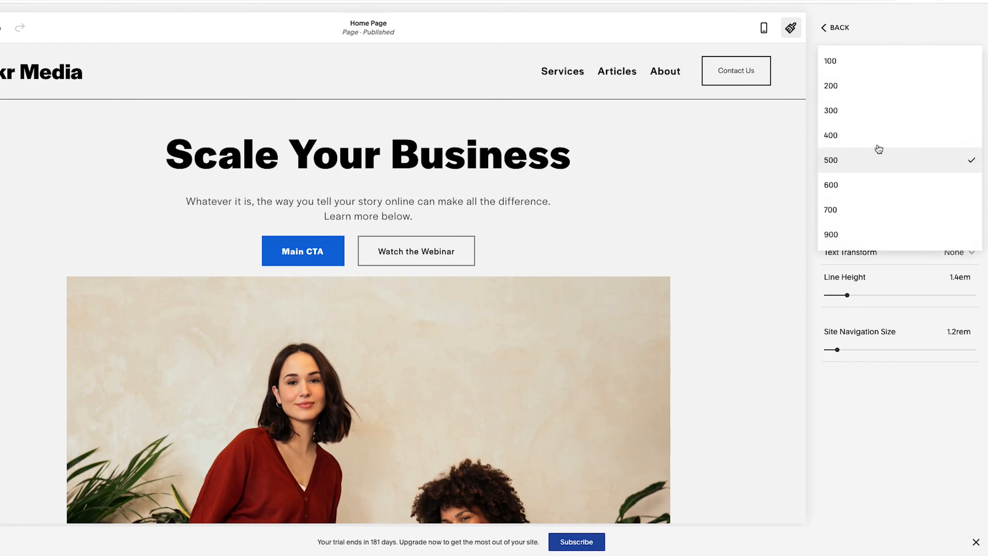
{"action": "left_click", "coordinate": [875, 136]}
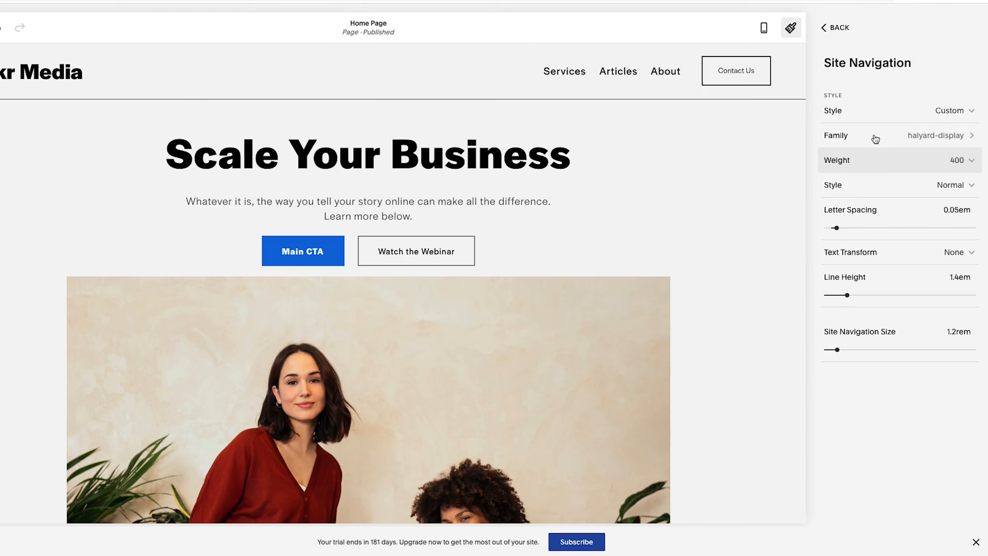
{"action": "left_click", "coordinate": [885, 170]}
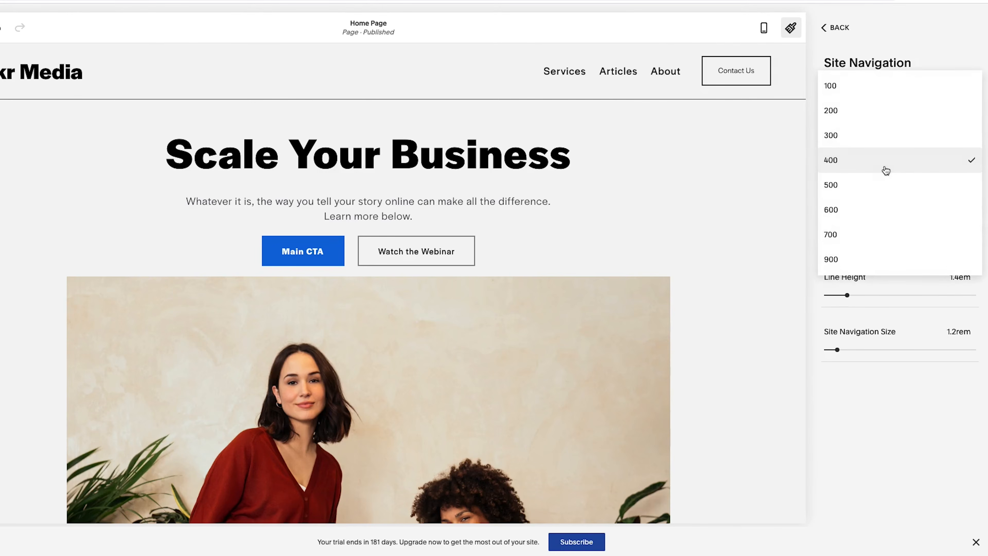
{"action": "left_click", "coordinate": [876, 130]}
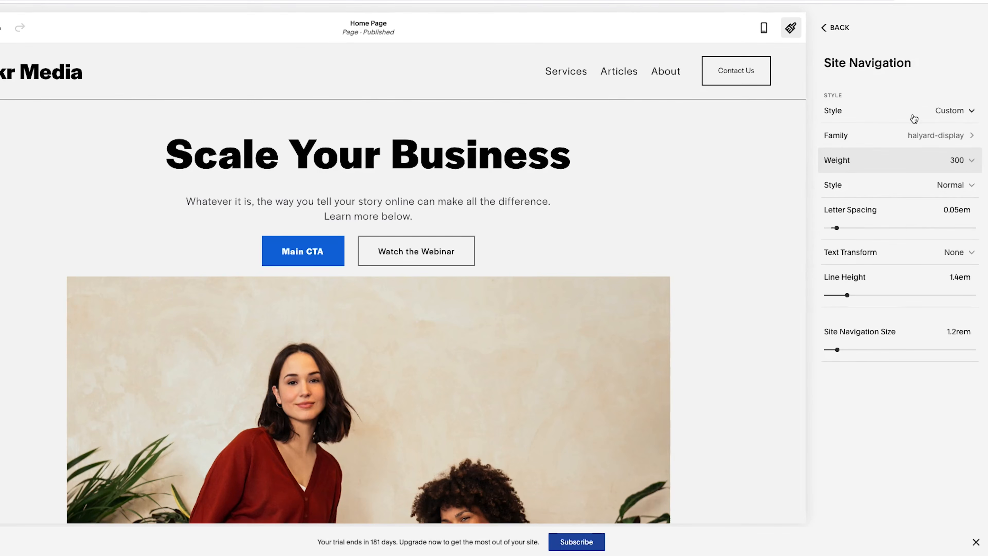
{"action": "mouse_move", "coordinate": [571, 71]}
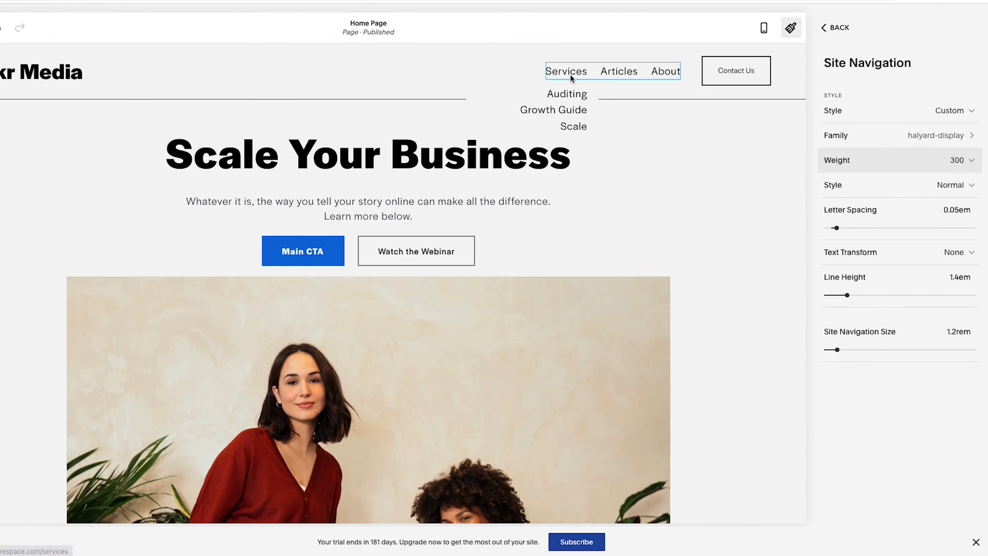
Set the header button's text style to Custom and its font weight to 700.
{"action": "left_click", "coordinate": [848, 28]}
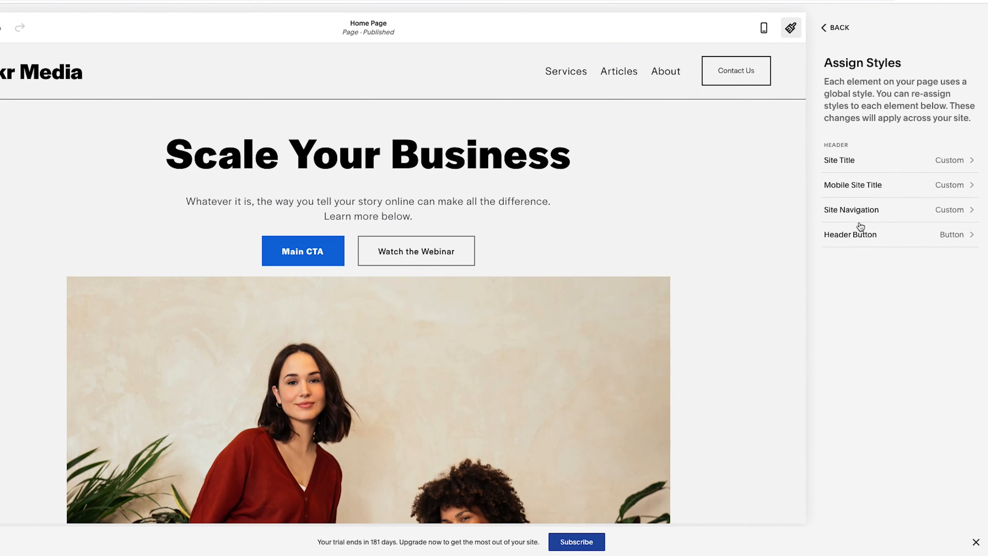
{"action": "left_click", "coordinate": [866, 234]}
{"action": "left_click", "coordinate": [956, 116]}
{"action": "left_click", "coordinate": [885, 134]}
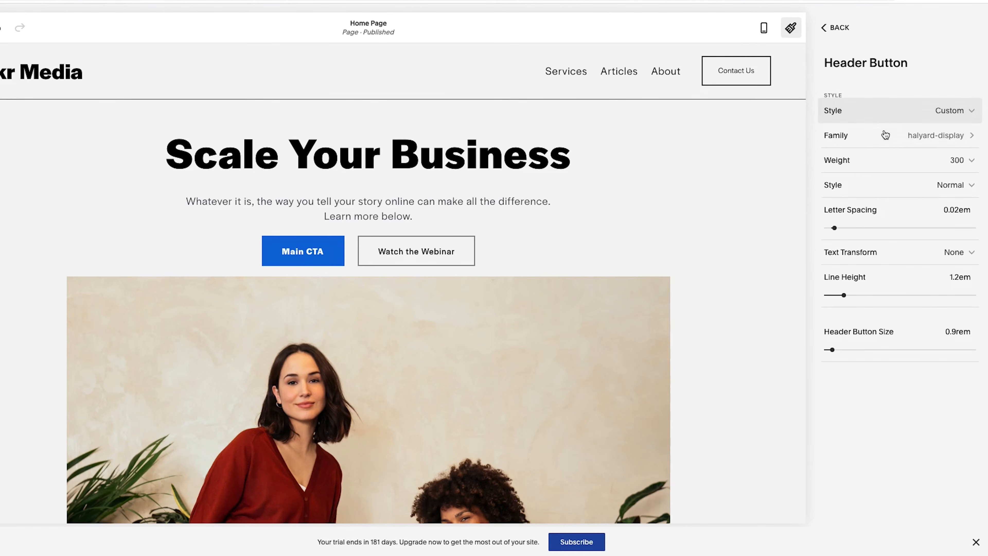
{"action": "left_click", "coordinate": [915, 160]}
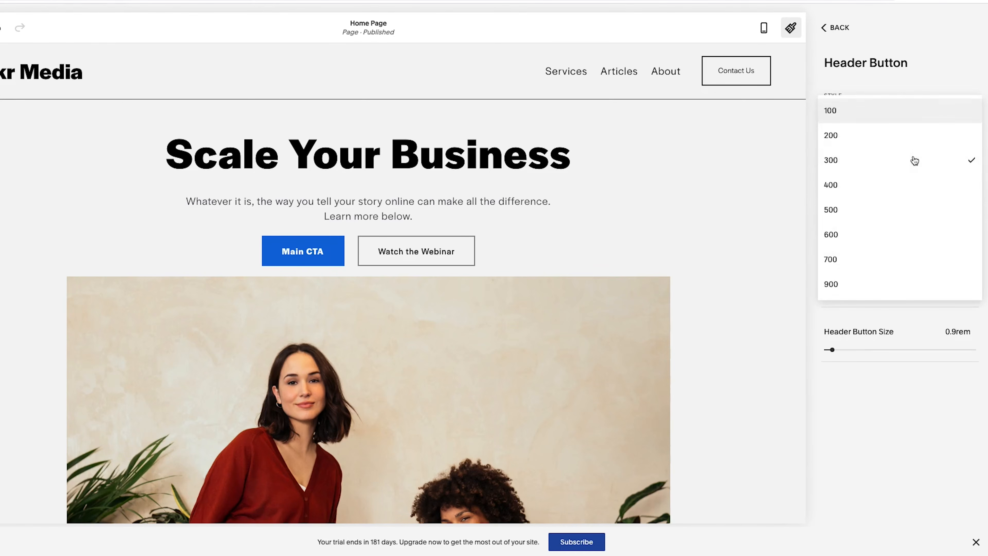
{"action": "left_click", "coordinate": [902, 210]}
{"action": "left_click", "coordinate": [886, 161]}
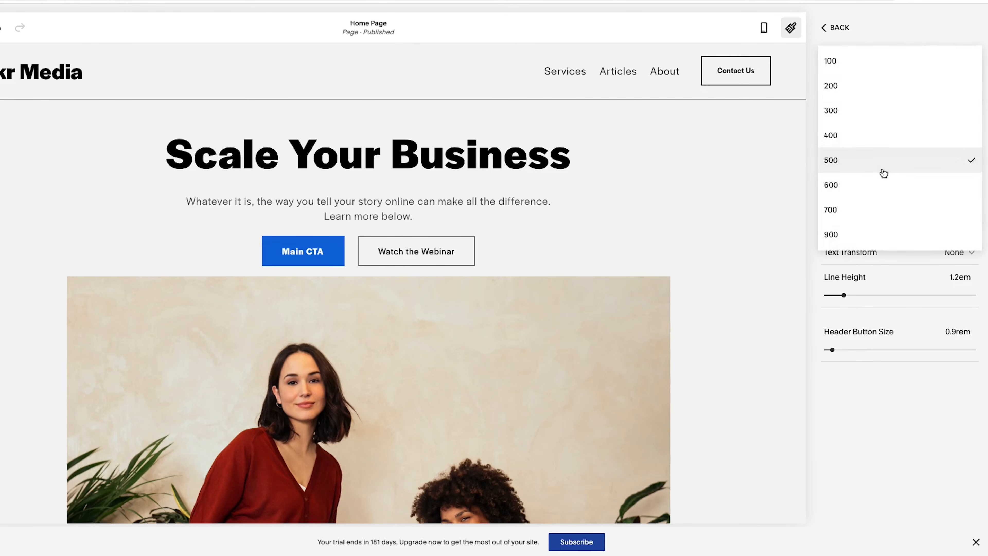
{"action": "left_click", "coordinate": [877, 207]}
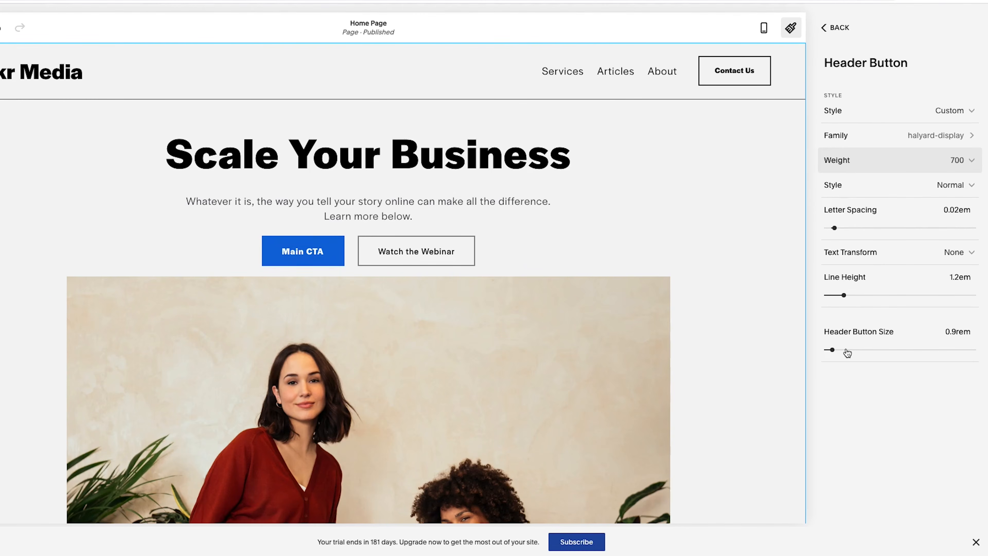
Set the header button's text size to 1.1rem.
{"action": "left_click_drag", "start_coordinate": [832, 350], "coordinate": [839, 349]}
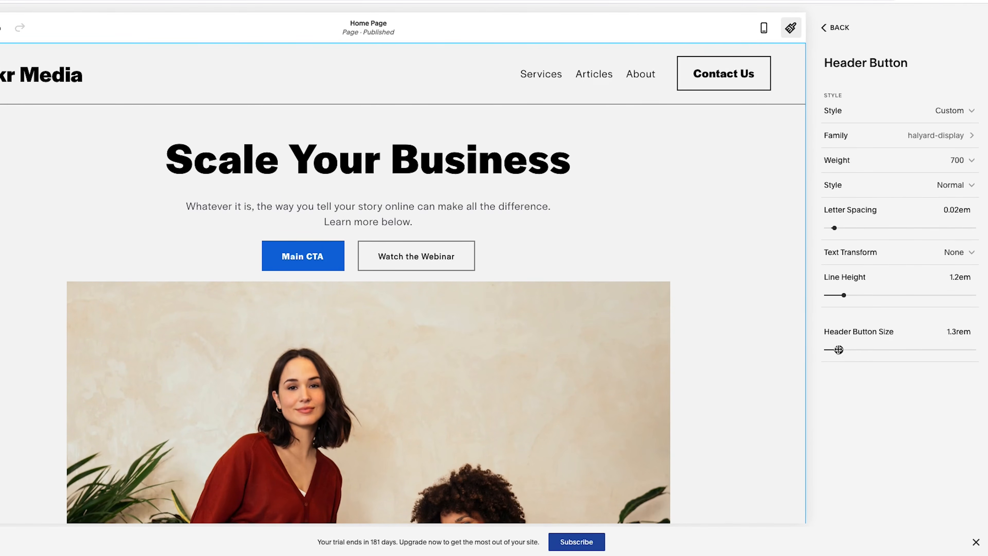
{"action": "left_click", "coordinate": [959, 331]}
{"action": "key", "text": "Down"}
{"action": "key", "text": "Down"}
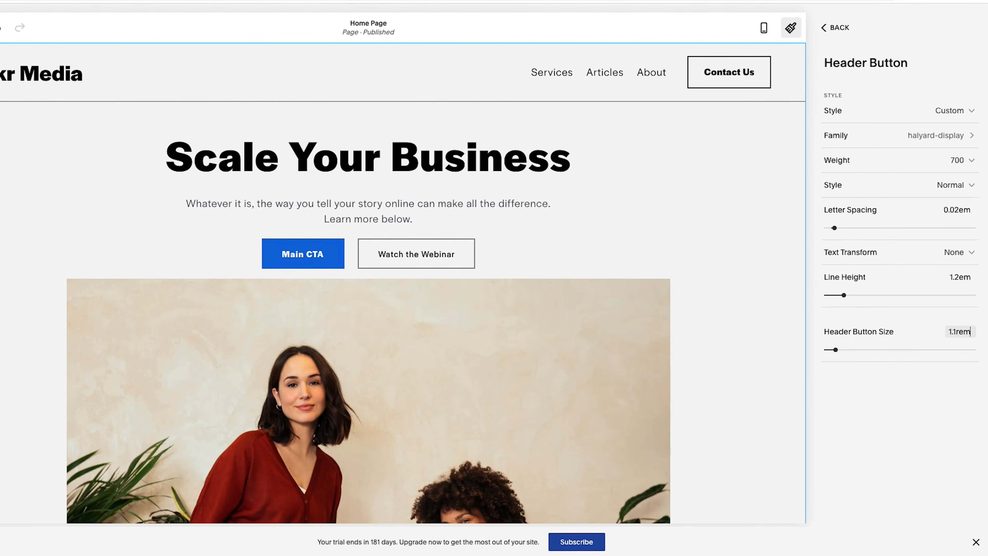
{"action": "key", "text": "Up"}
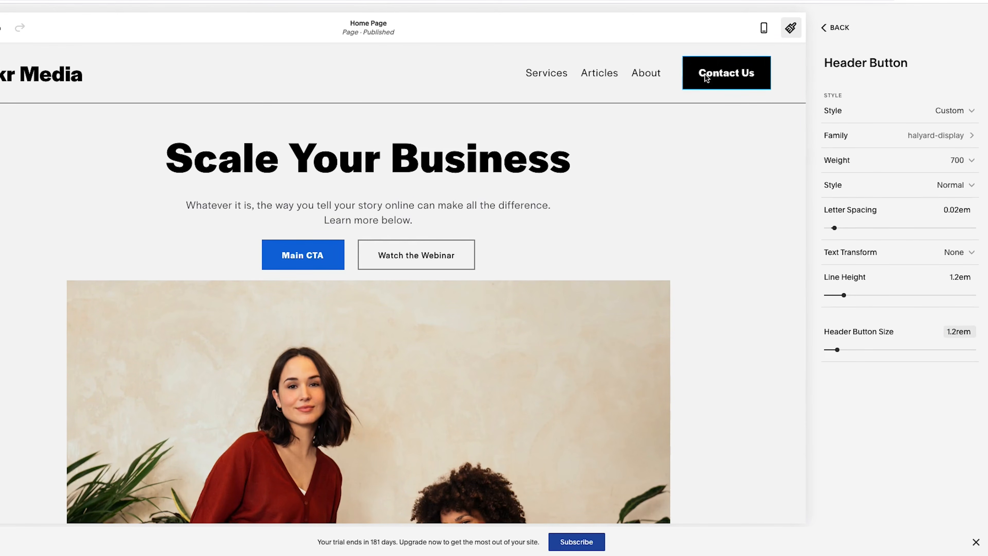
{"action": "key", "text": "Down"}
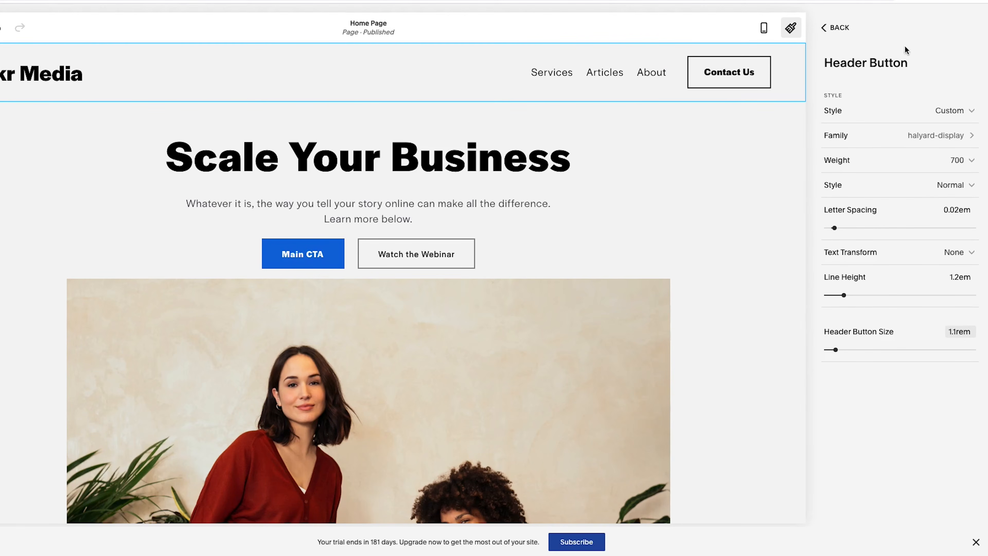
Leave the font settings and open the Light 1 color theme for editing.
{"action": "left_click", "coordinate": [840, 28]}
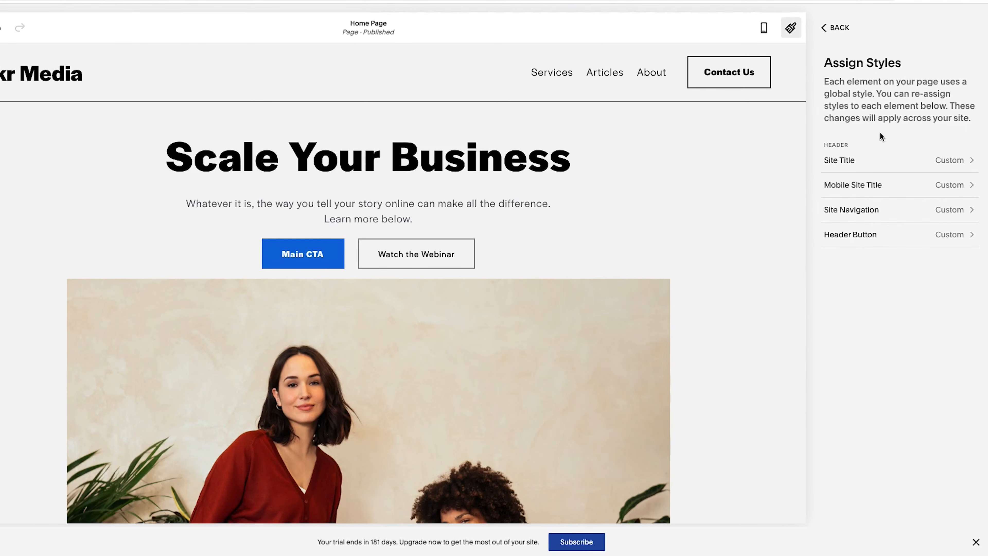
{"action": "left_click", "coordinate": [840, 28]}
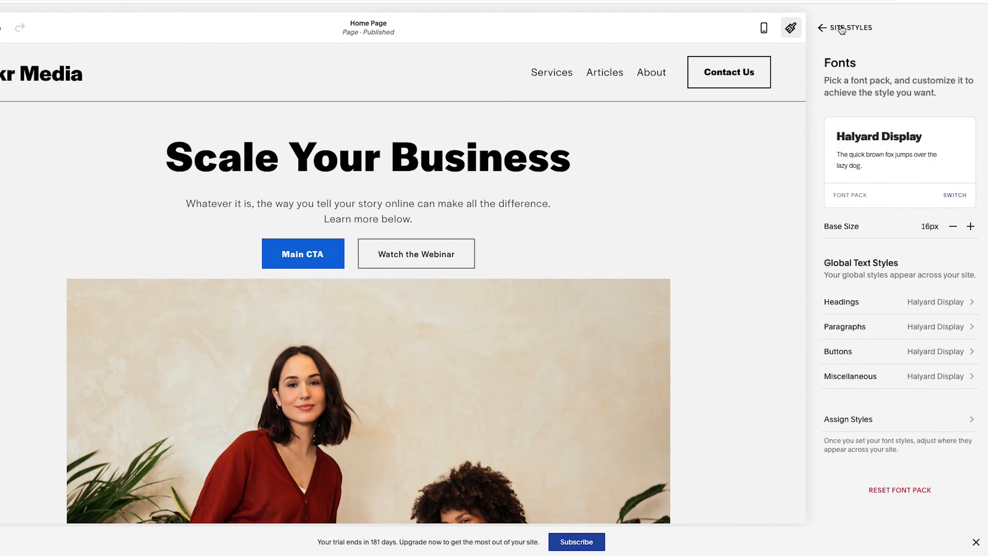
{"action": "left_click", "coordinate": [841, 28]}
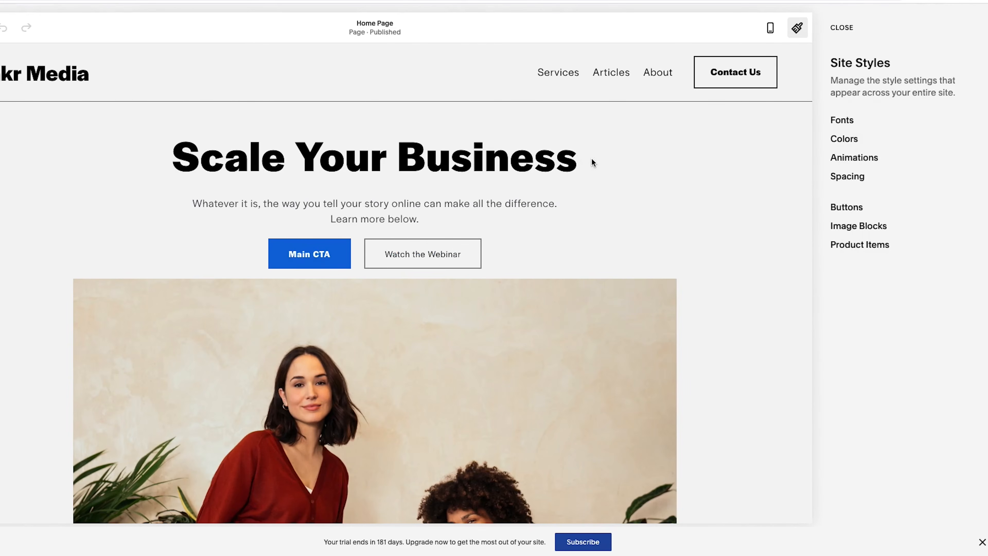
{"action": "left_click", "coordinate": [855, 138]}
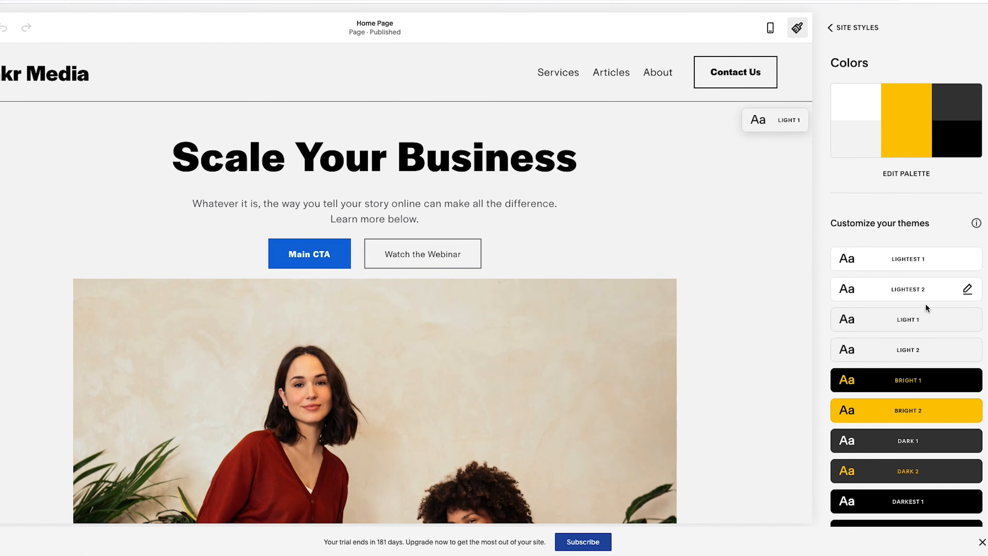
{"action": "left_click", "coordinate": [968, 320]}
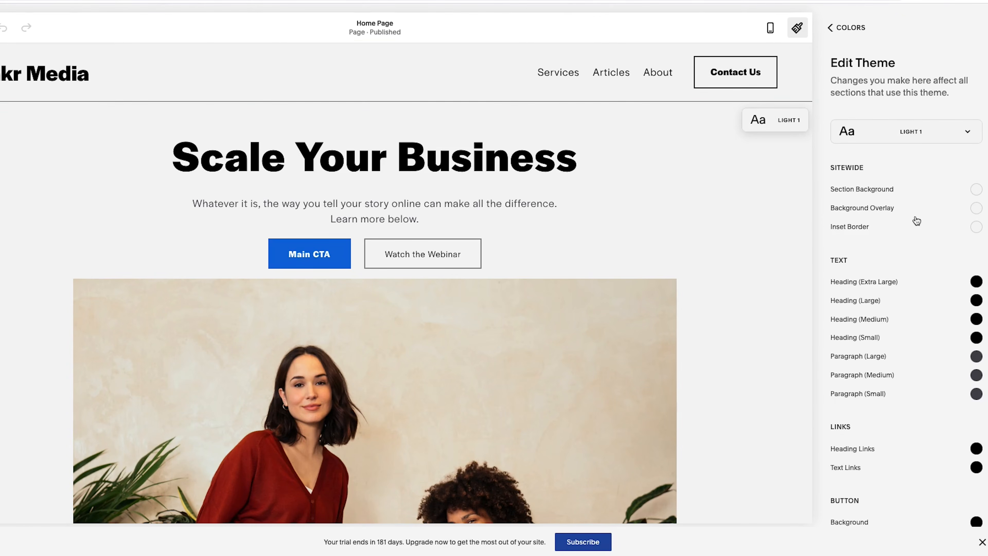
Try the yellow palette color for the Light 1 theme's menu overlay background and restore the light gray.
{"action": "scroll", "coordinate": [917, 207], "scroll_direction": "down", "scroll_amount": 6}
{"action": "scroll", "coordinate": [897, 352], "scroll_direction": "down", "scroll_amount": 1}
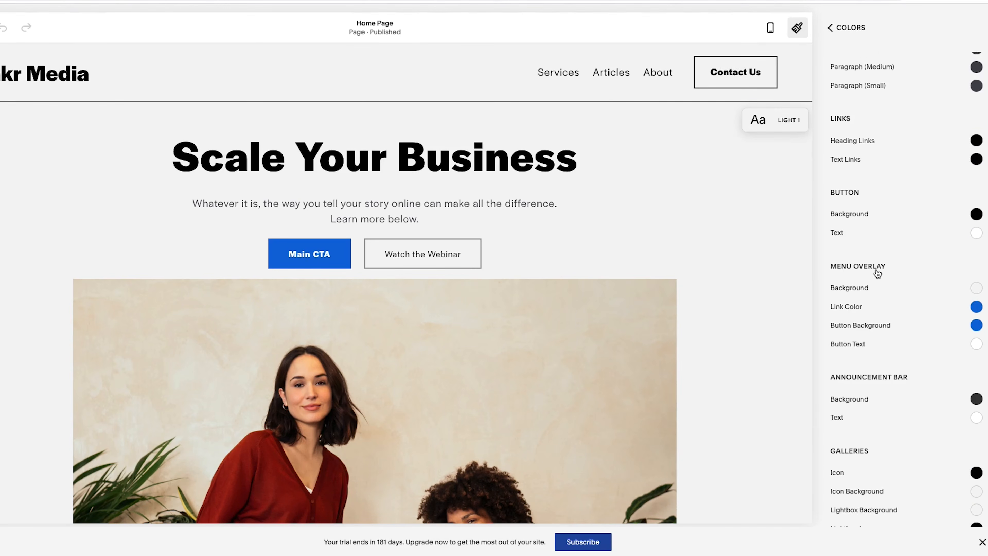
{"action": "left_click", "coordinate": [857, 288]}
{"action": "left_click", "coordinate": [907, 349]}
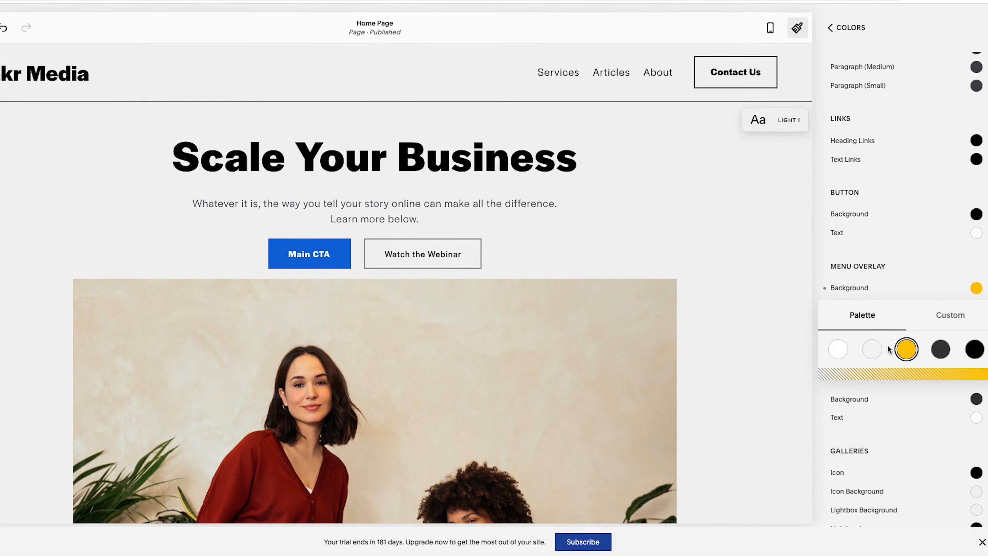
{"action": "left_click", "coordinate": [869, 352]}
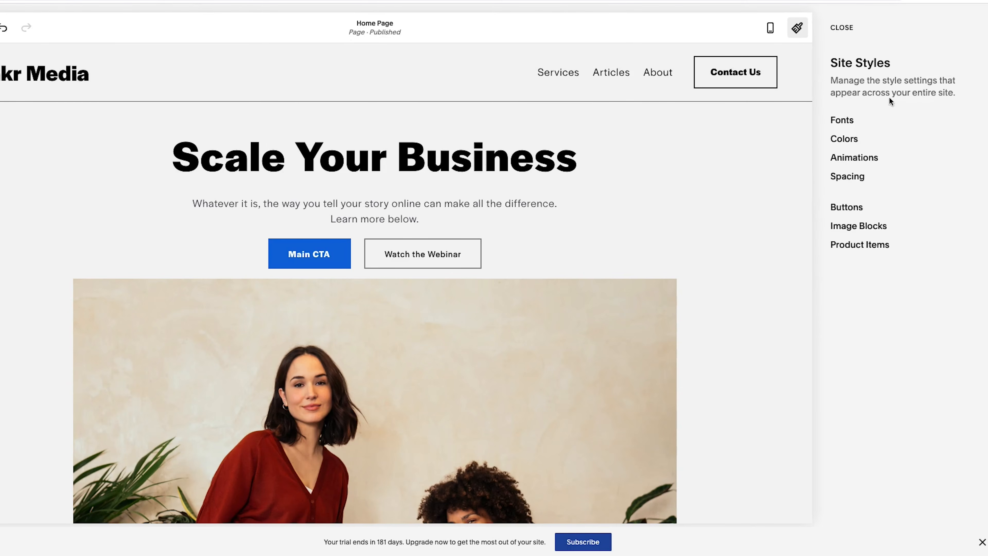
Open the Light 1 theme from the page section's theme label and highlight the note on what theme changes affect.
{"action": "left_click", "coordinate": [845, 141]}
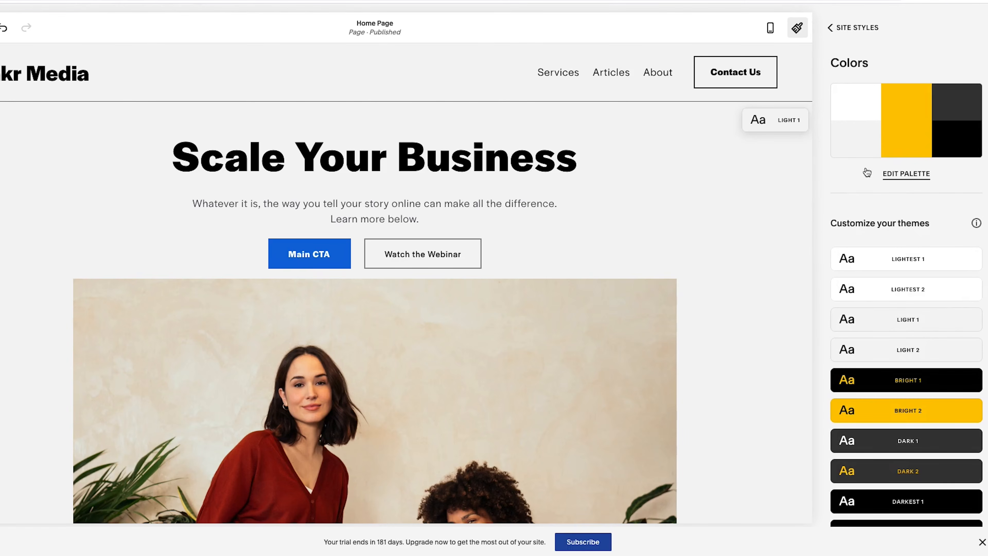
{"action": "scroll", "coordinate": [866, 173], "scroll_direction": "down", "scroll_amount": 2}
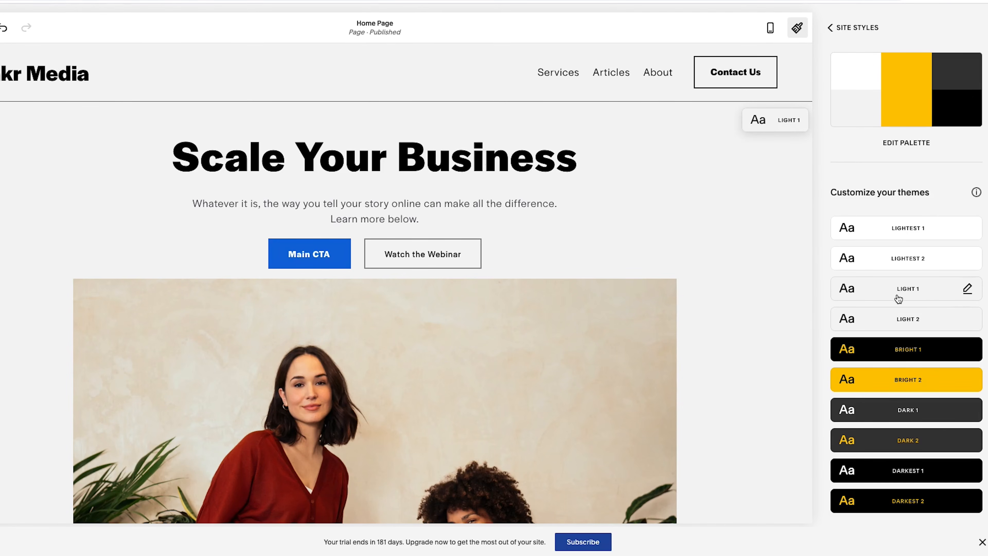
{"action": "left_click", "coordinate": [776, 125]}
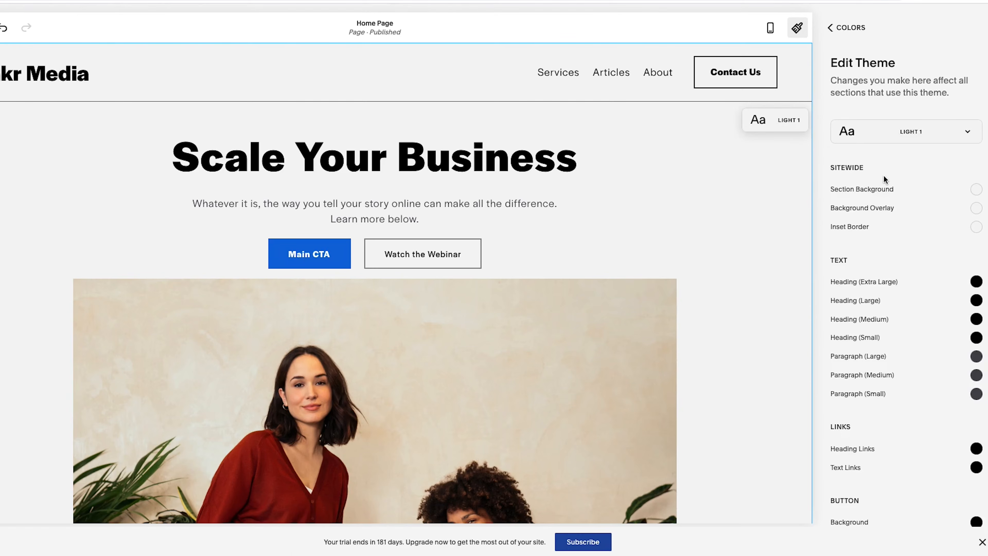
{"action": "left_click_drag", "start_coordinate": [957, 80], "coordinate": [838, 117]}
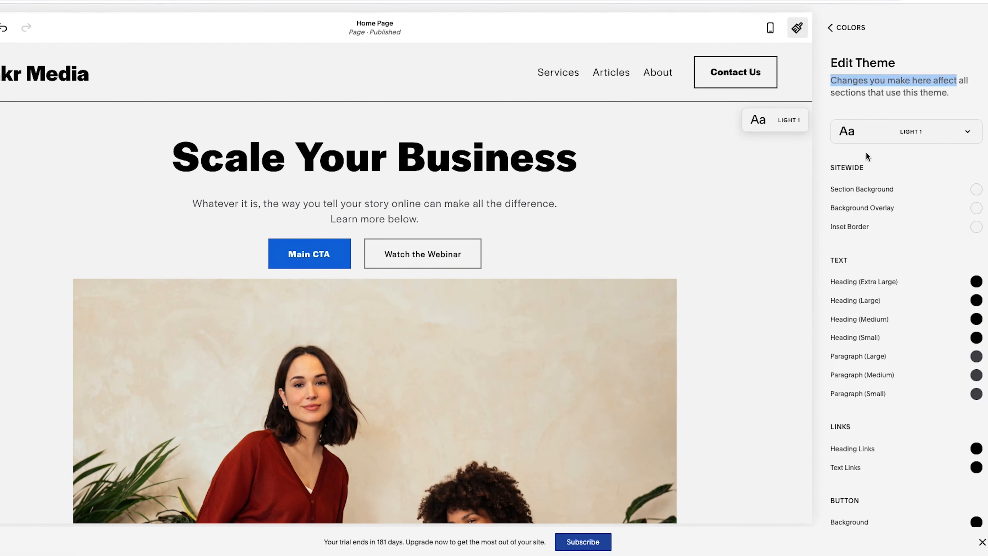
Check the menu overlay's link color in the Light 1 theme's color picker.
{"action": "scroll", "coordinate": [888, 198], "scroll_direction": "down", "scroll_amount": 2}
{"action": "scroll", "coordinate": [890, 201], "scroll_direction": "down", "scroll_amount": 5}
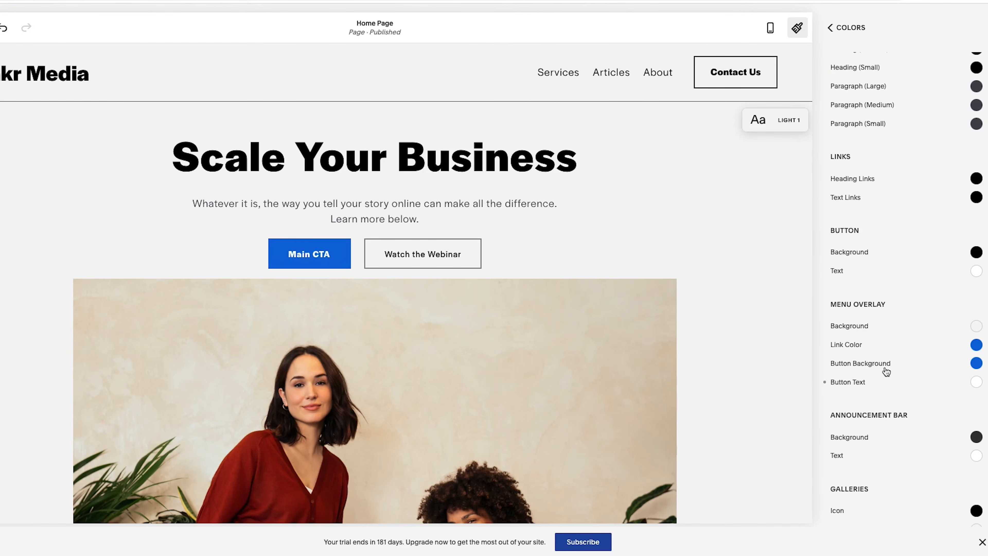
{"action": "left_click", "coordinate": [863, 351]}
{"action": "left_click", "coordinate": [849, 342]}
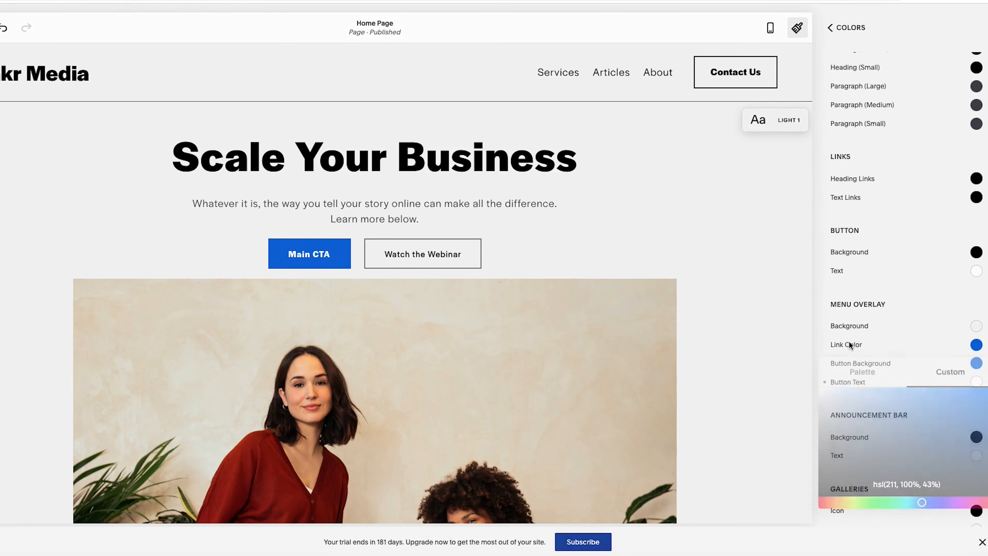
{"action": "left_click", "coordinate": [869, 284]}
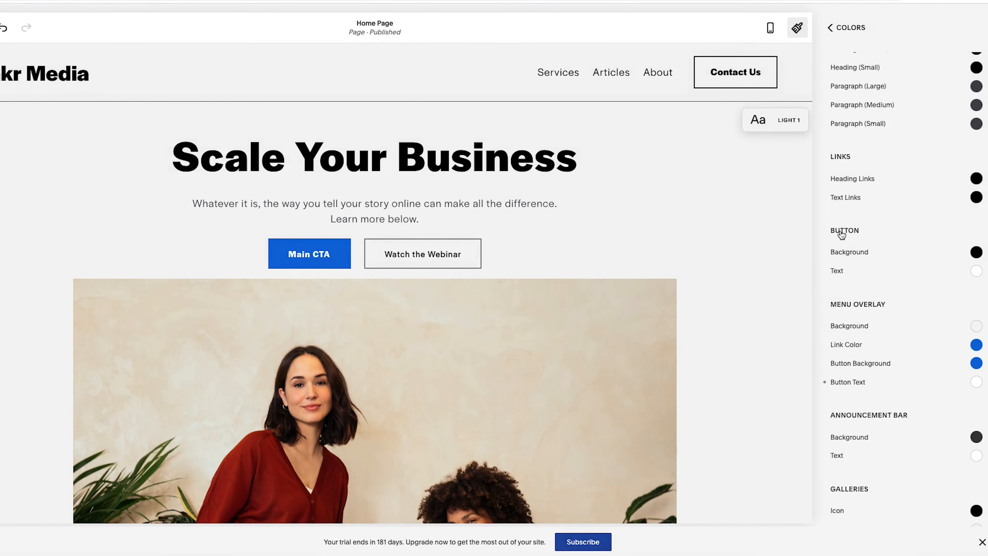
Set the Light 1 theme's button background color to #006ADB and save the site style changes.
{"action": "left_click", "coordinate": [979, 253]}
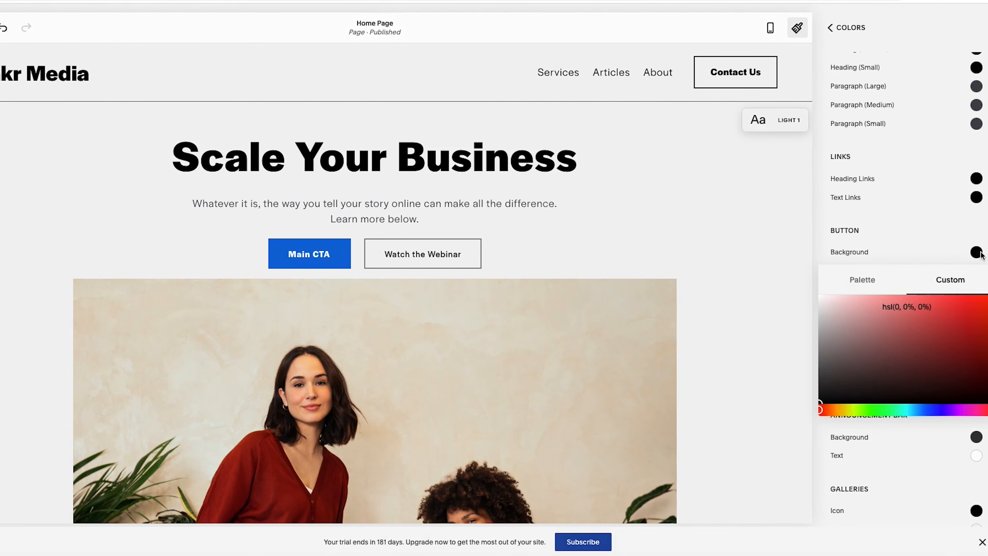
{"action": "left_click", "coordinate": [905, 308]}
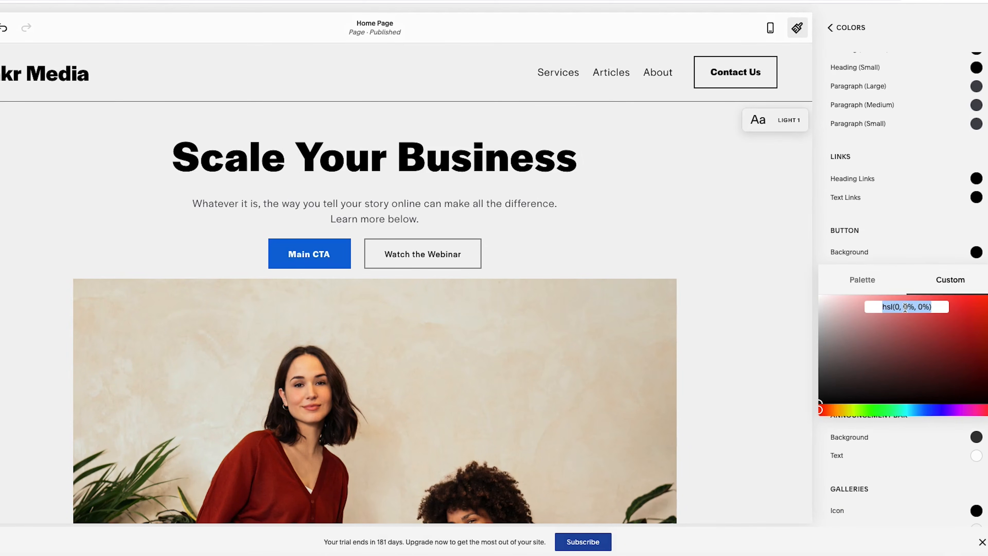
{"action": "type", "text": "#006ADB"}
{"action": "left_click", "coordinate": [908, 229]}
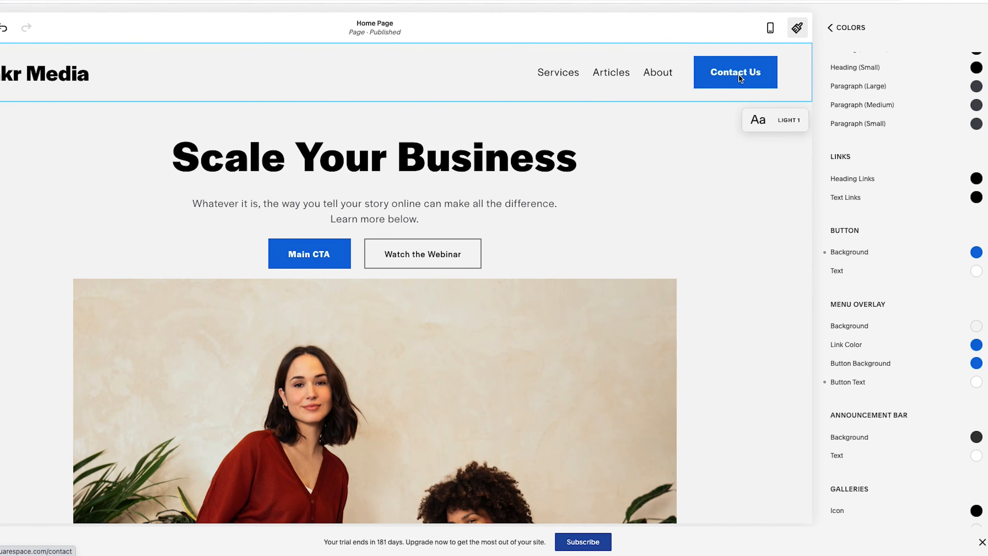
{"action": "scroll", "coordinate": [902, 272], "scroll_direction": "down", "scroll_amount": 3}
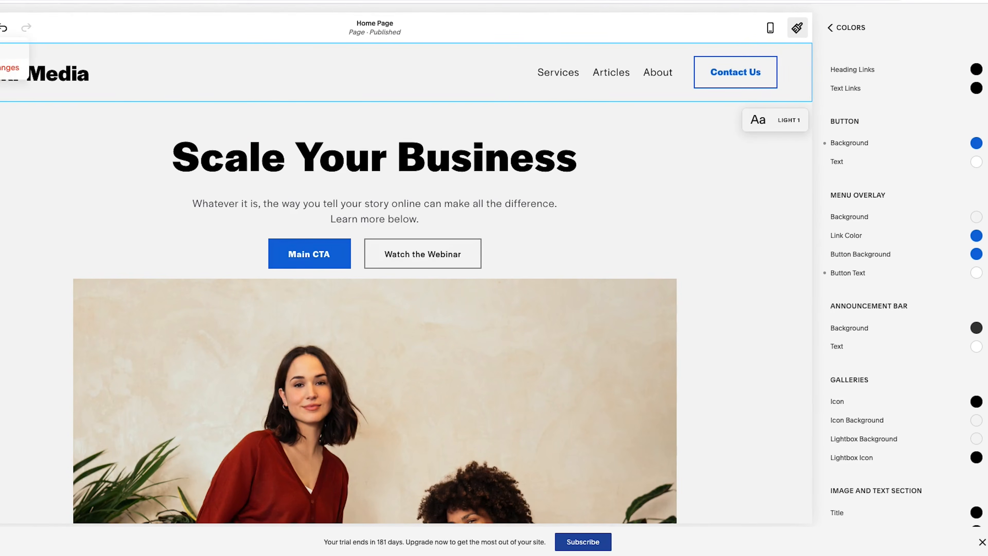
{"action": "left_click", "coordinate": [3, 51]}
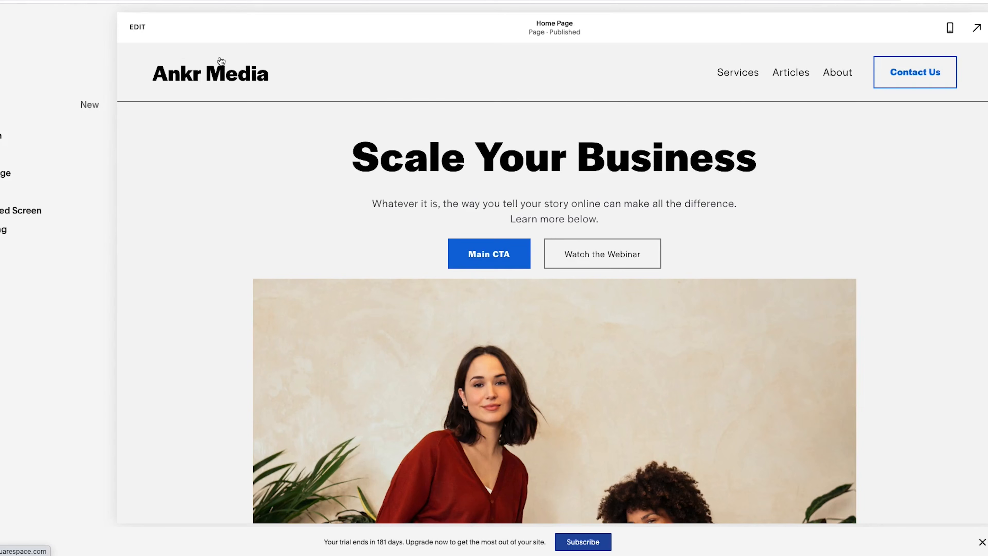
Review the button colors down the home page preview and reveal the Services dropdown in the header.
{"action": "scroll", "coordinate": [722, 290], "scroll_direction": "down", "scroll_amount": 5}
{"action": "scroll", "coordinate": [721, 288], "scroll_direction": "down", "scroll_amount": 10}
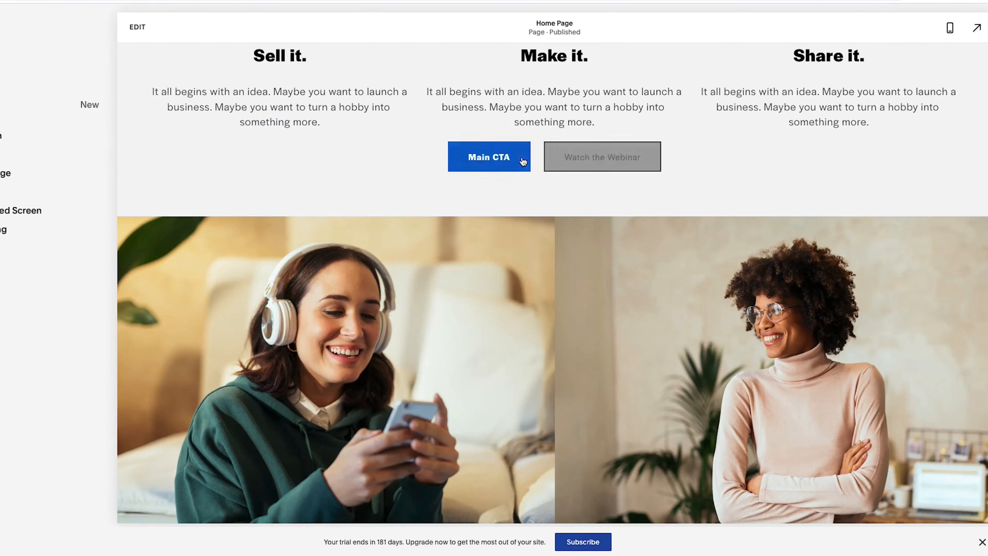
{"action": "scroll", "coordinate": [575, 261], "scroll_direction": "down", "scroll_amount": 15}
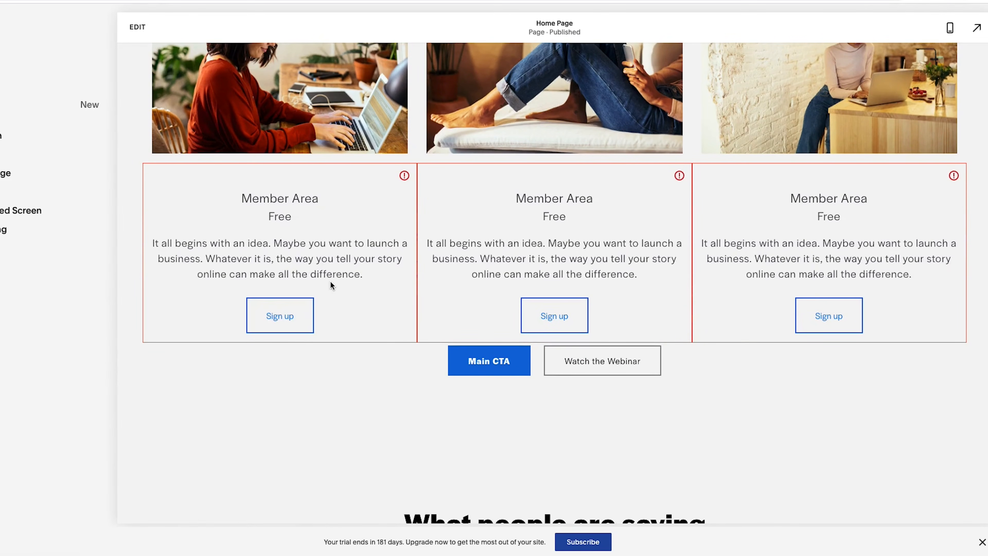
{"action": "scroll", "coordinate": [331, 281], "scroll_direction": "up", "scroll_amount": 20}
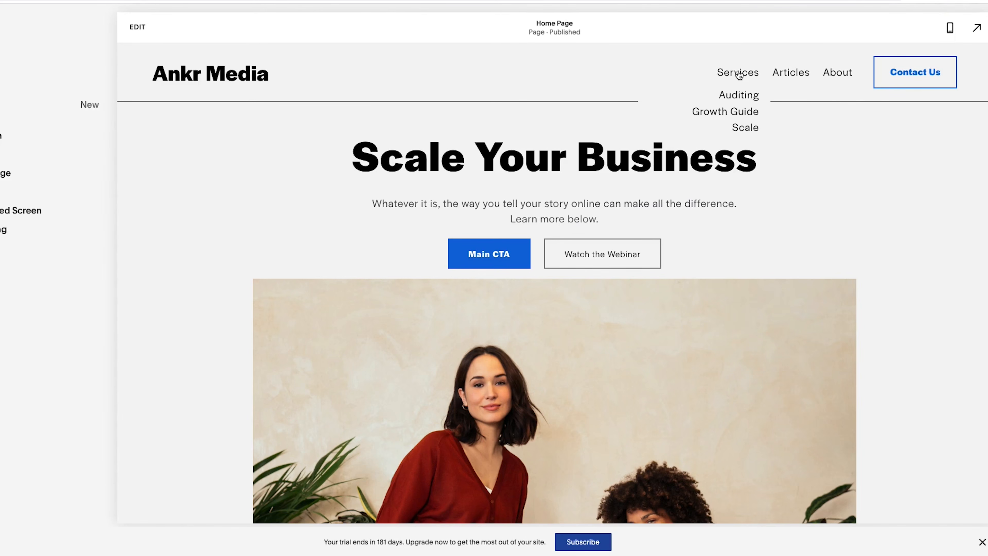
{"action": "mouse_move", "coordinate": [745, 77]}
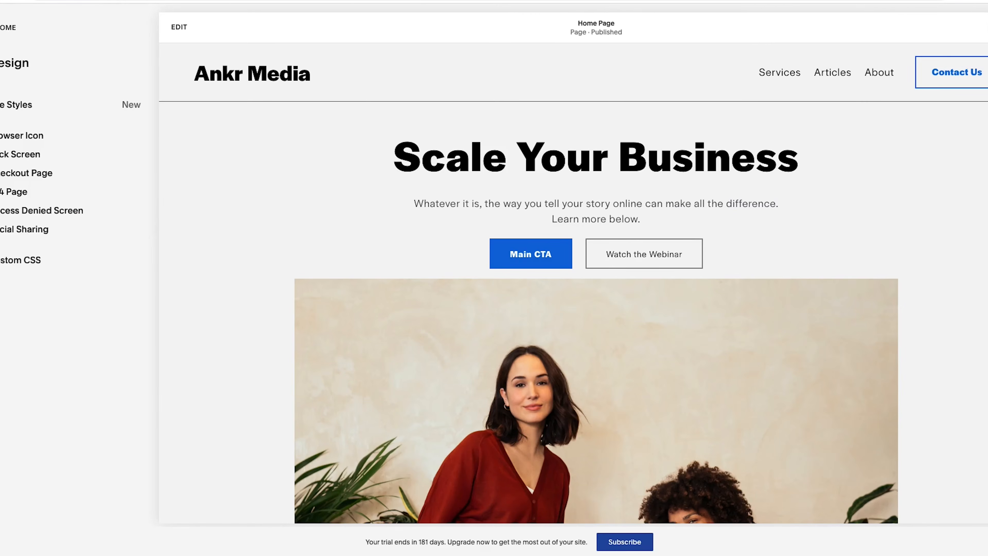
{"action": "key", "text": "Escape"}
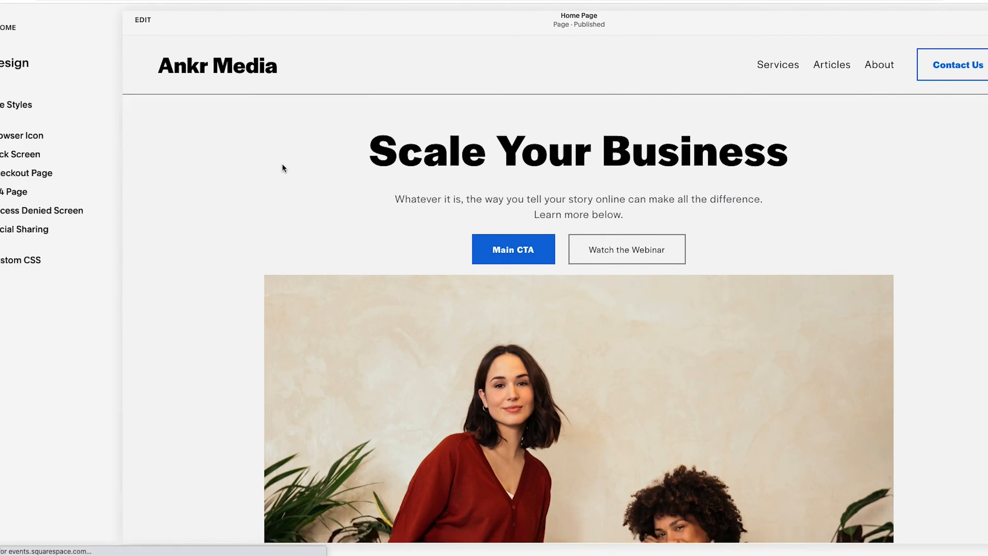